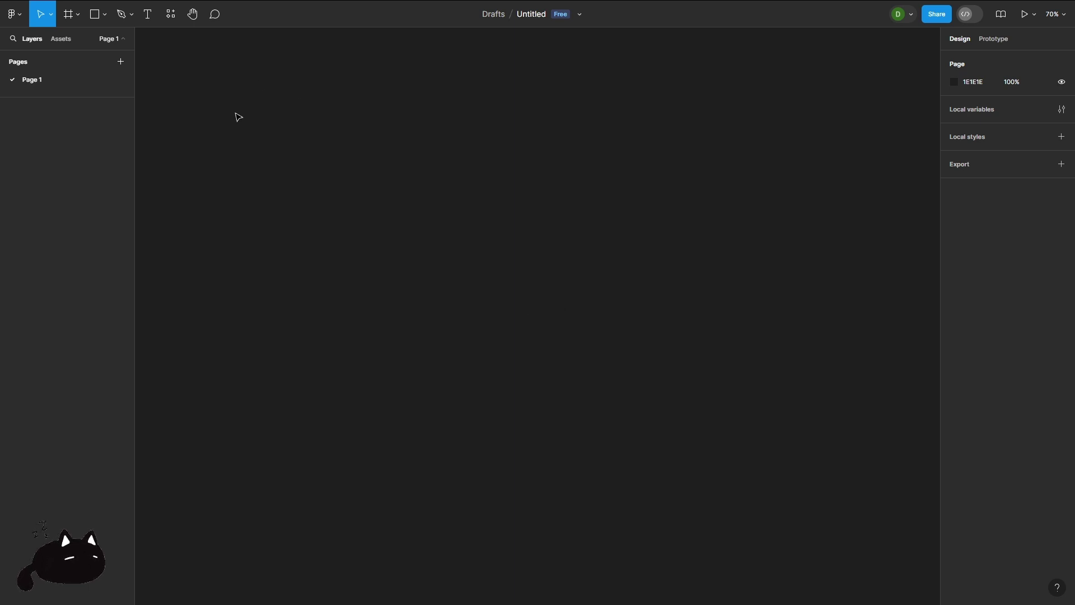
key("super+shift+s")
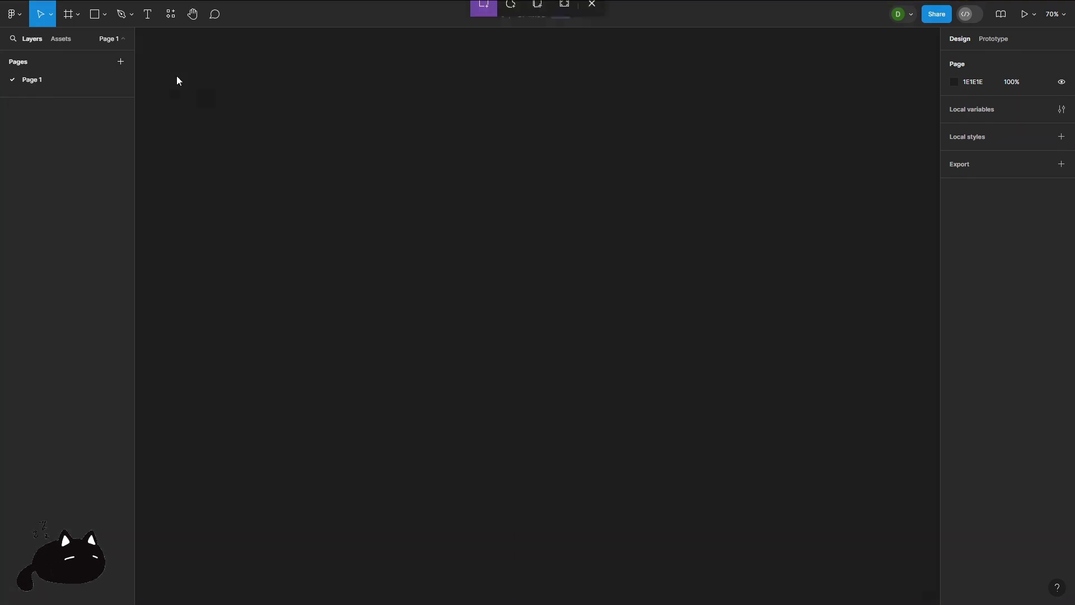
left_click_drag(1, 1, 1074, 25)
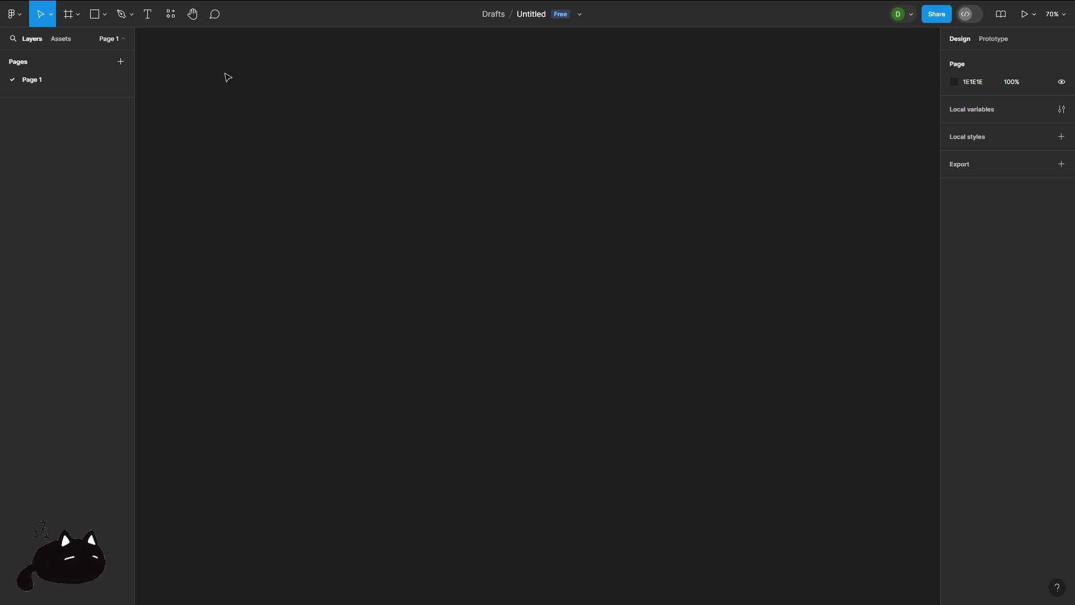
left_click(21, 15)
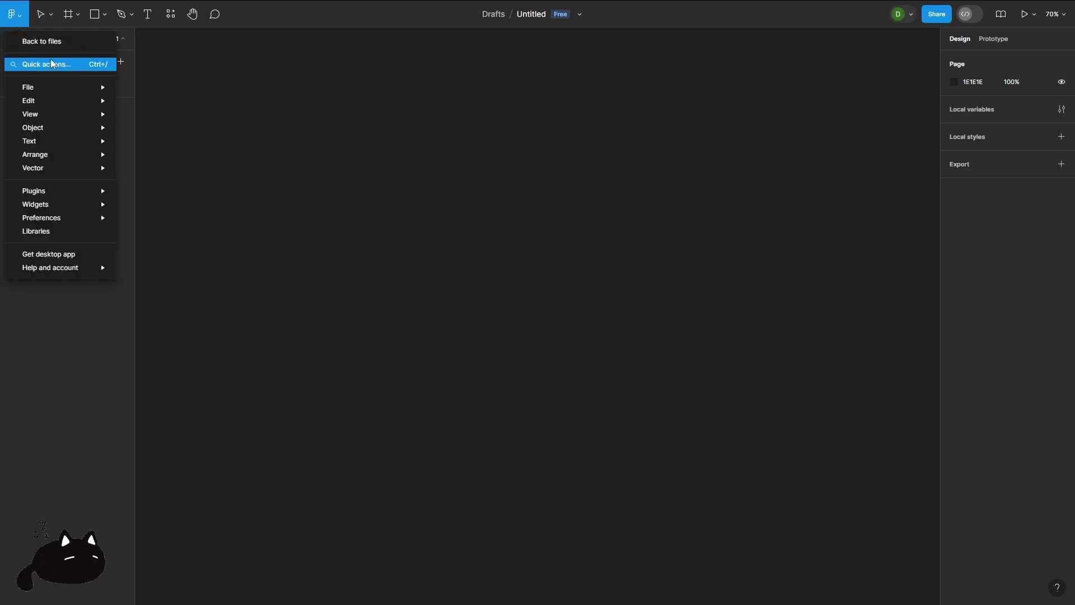
mouse_move(50, 90)
mouse_move(54, 272)
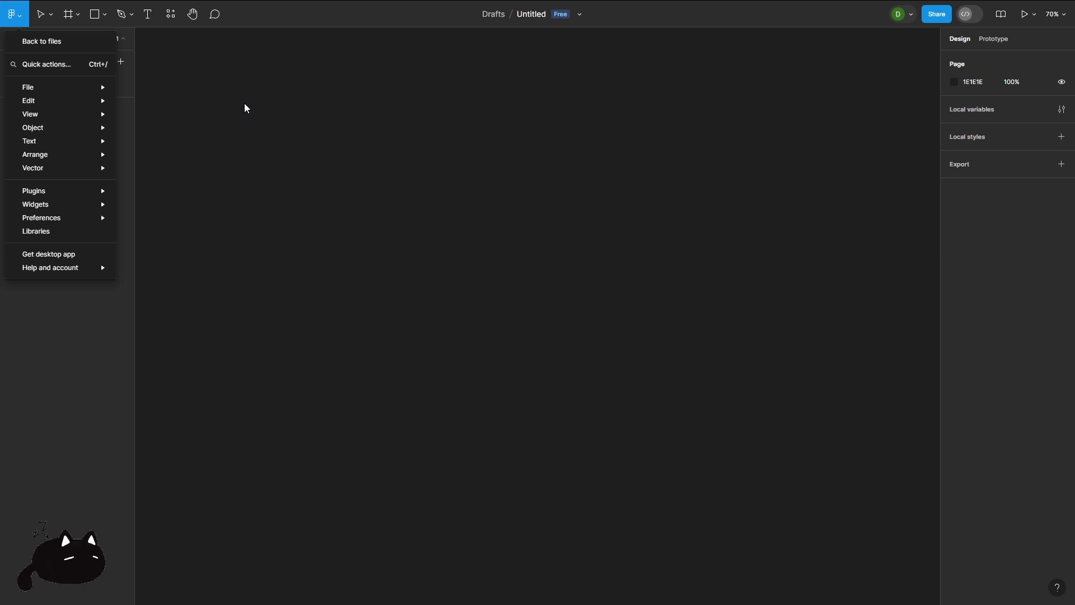
left_click(186, 65)
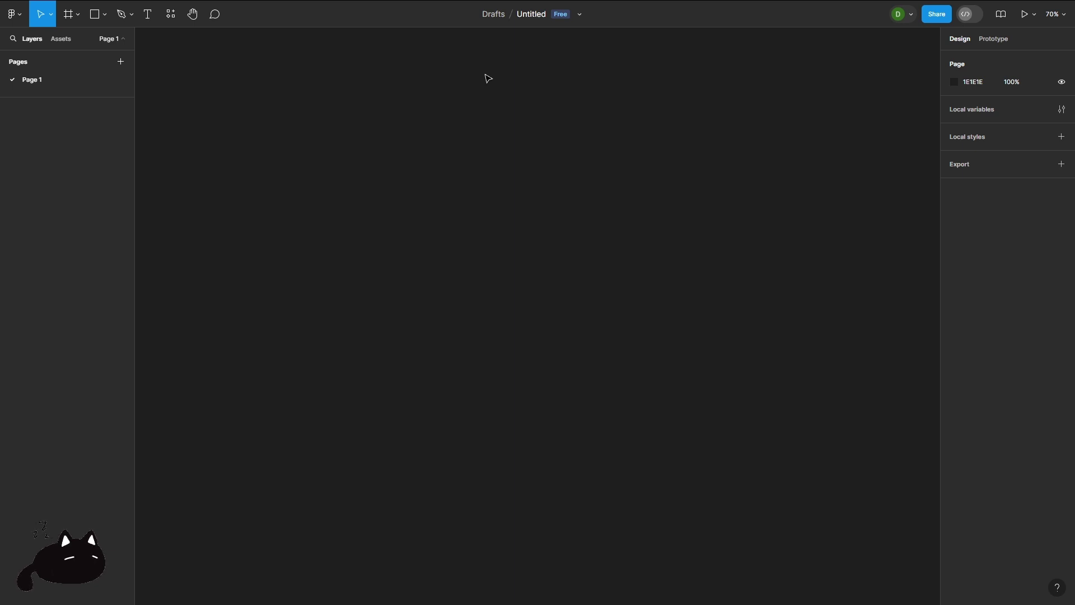
Step: Rename the untitled design file as "Figma tools"
left_click(529, 14)
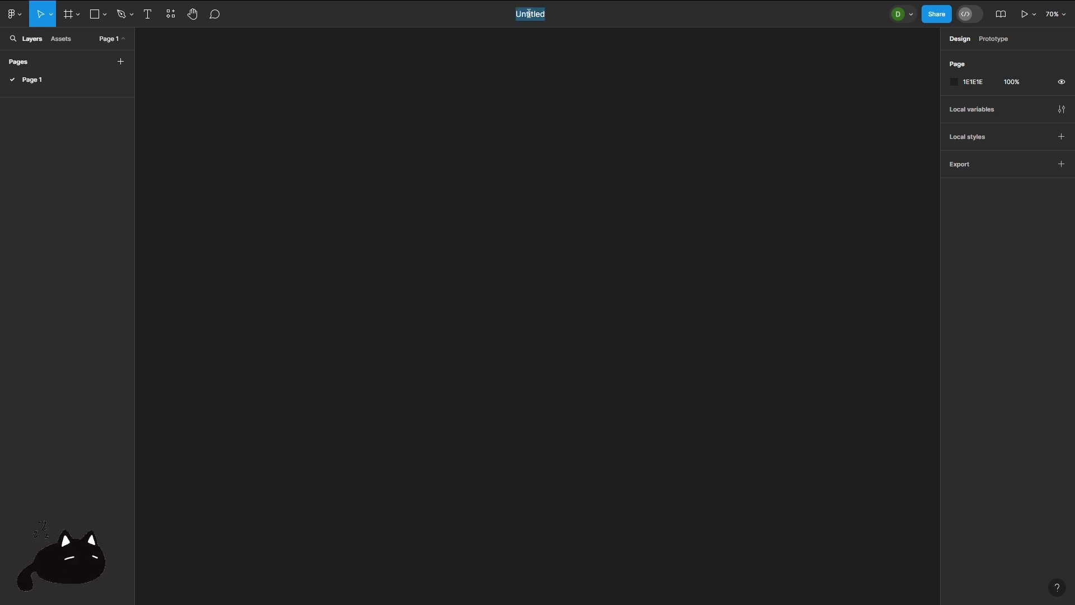
key("BackSpace")
type("Figm")
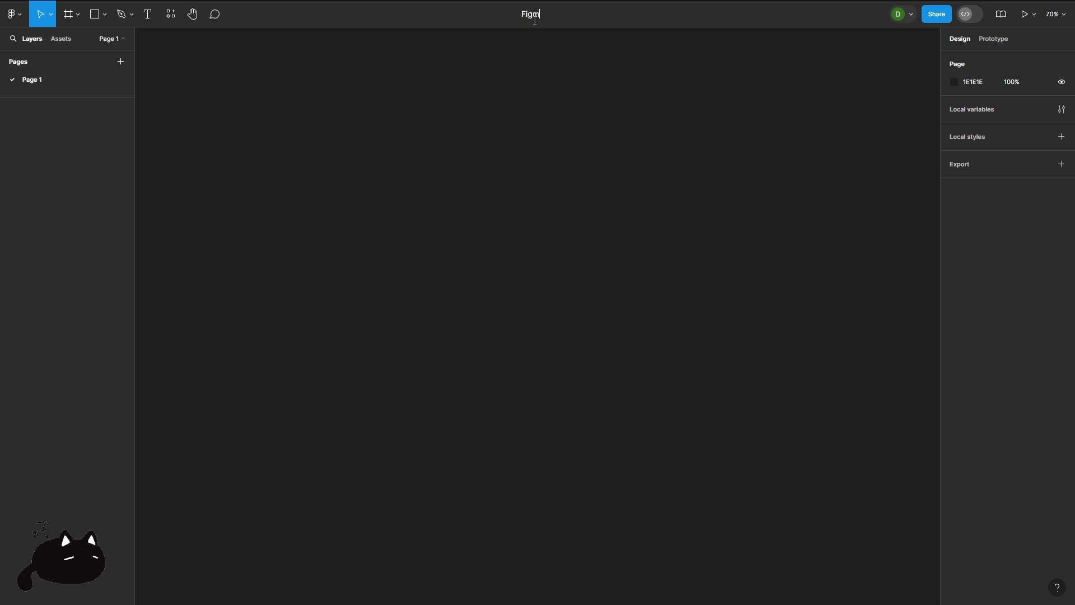
type("a tools")
left_click(535, 94)
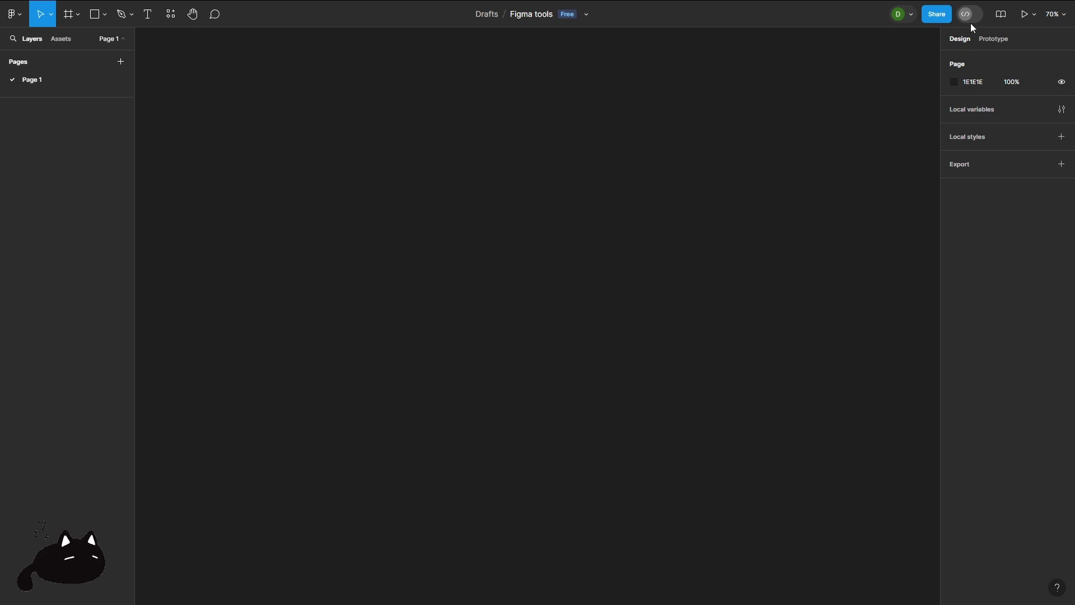
mouse_move(966, 20)
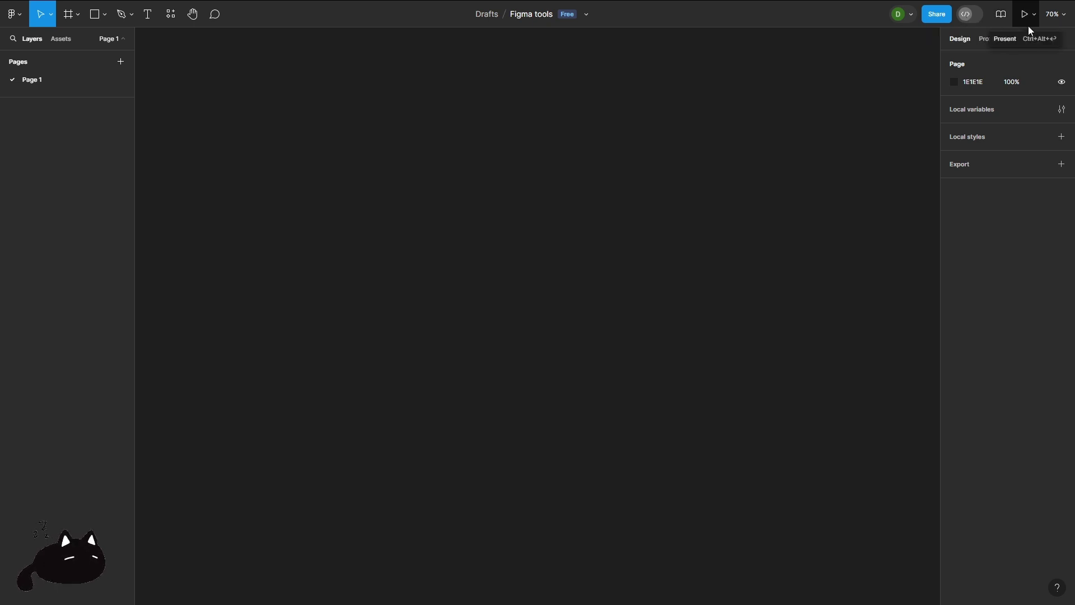
left_click(1063, 19)
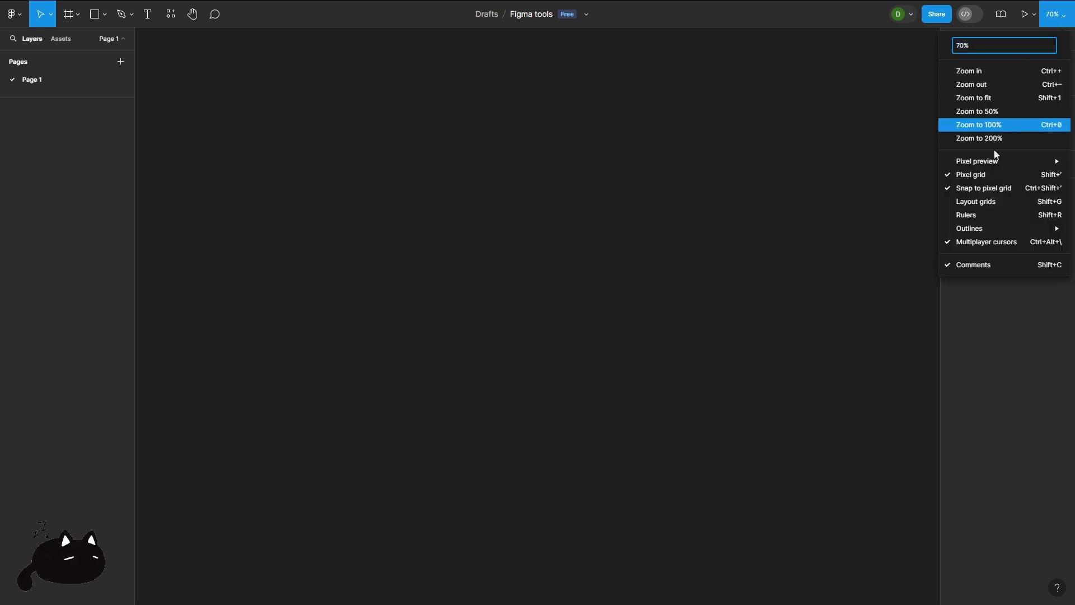
left_click(798, 170)
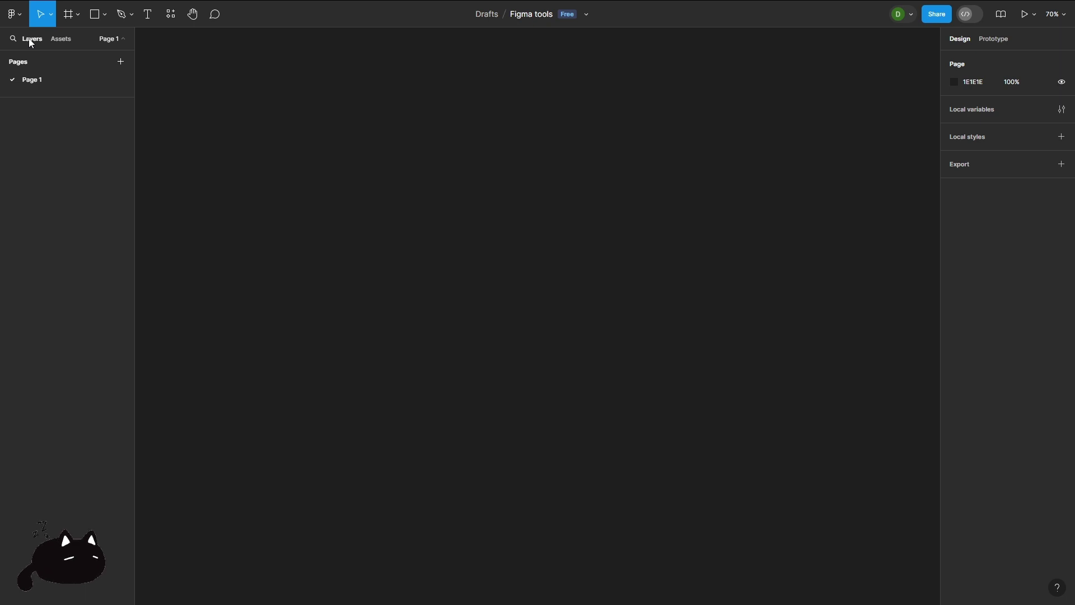
Step: Place the Article page template from the Basic website kit by Figma on the canvas
left_click(62, 46)
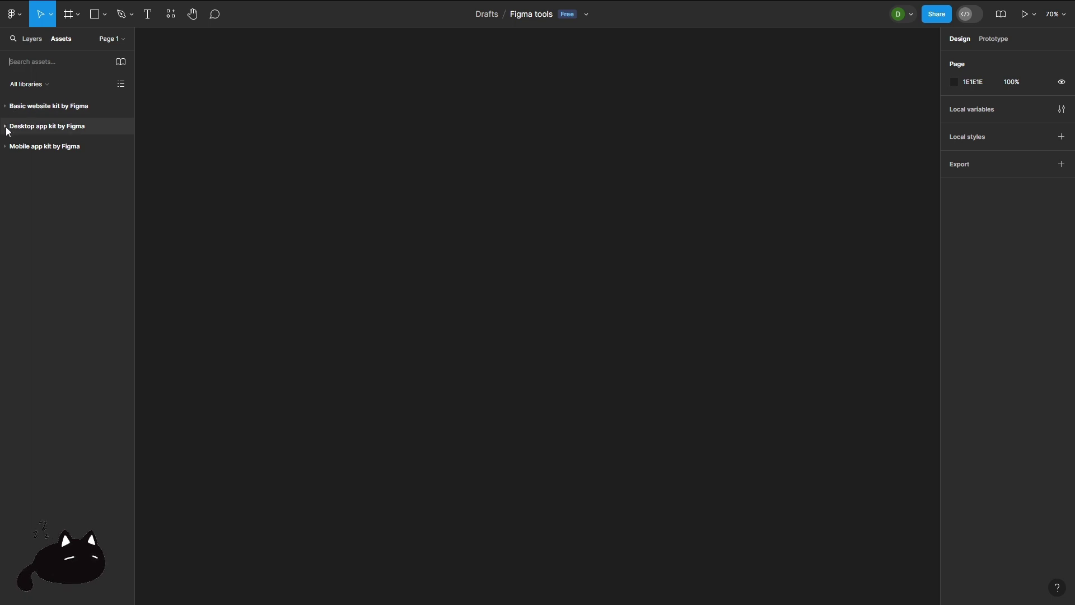
left_click(6, 109)
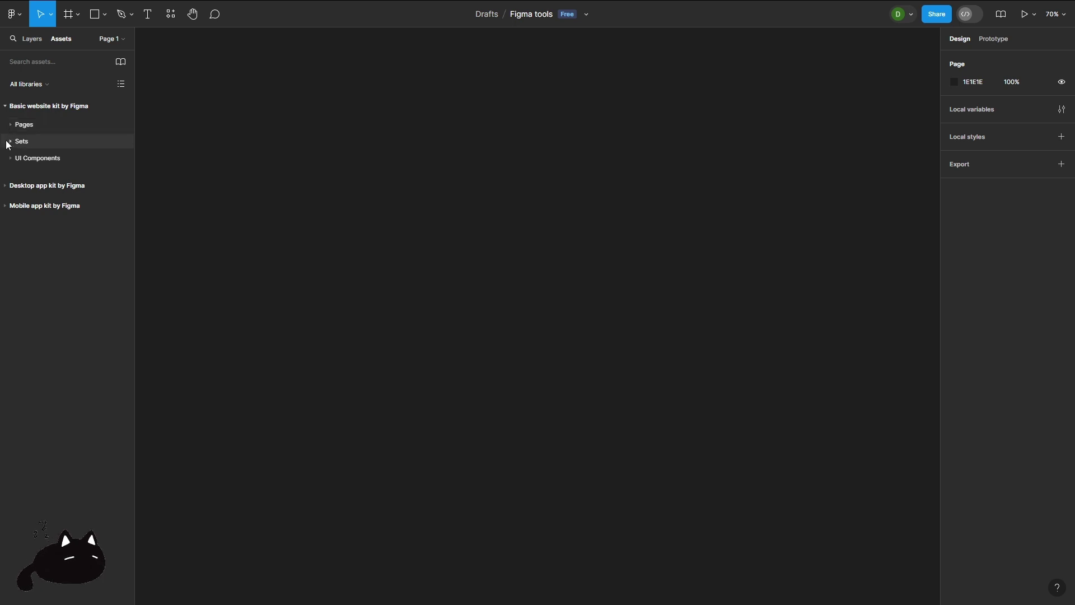
left_click(12, 125)
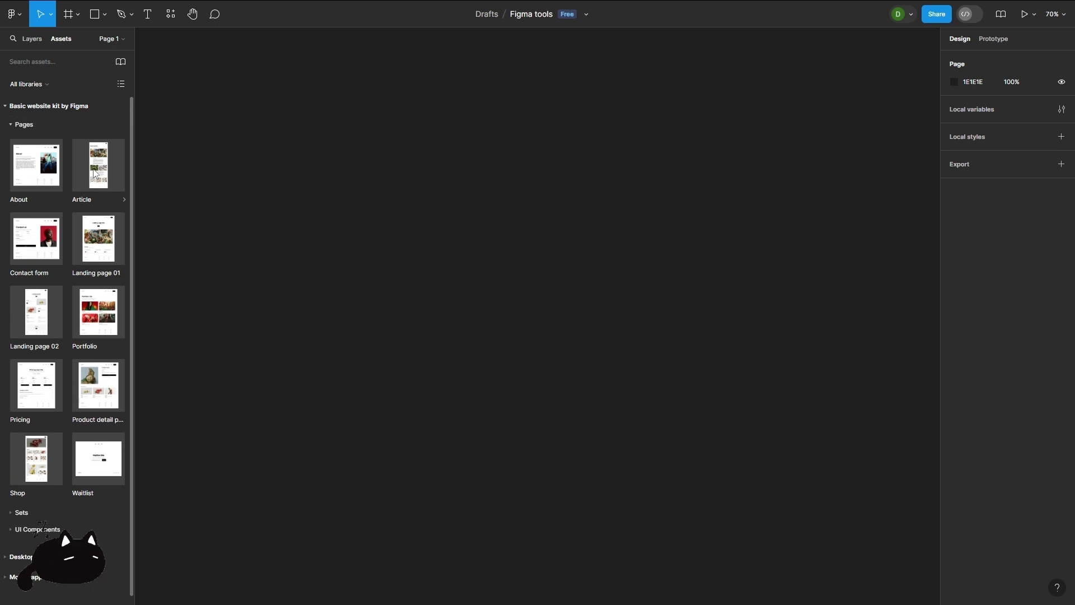
left_click_drag(94, 174, 400, 220)
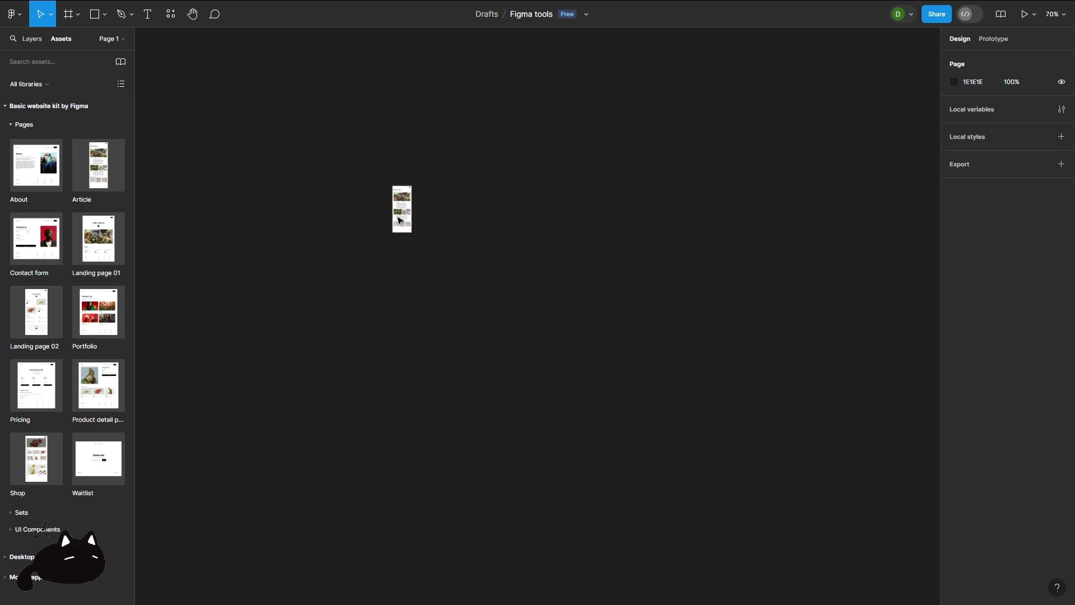
key("shift+2")
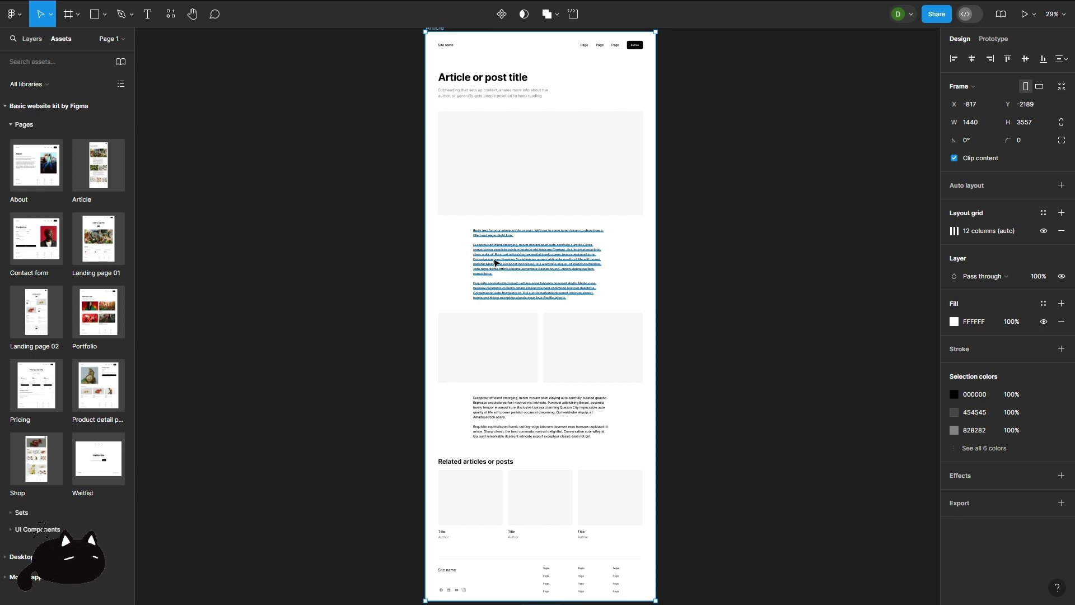
scroll(536, 254, "down", 1)
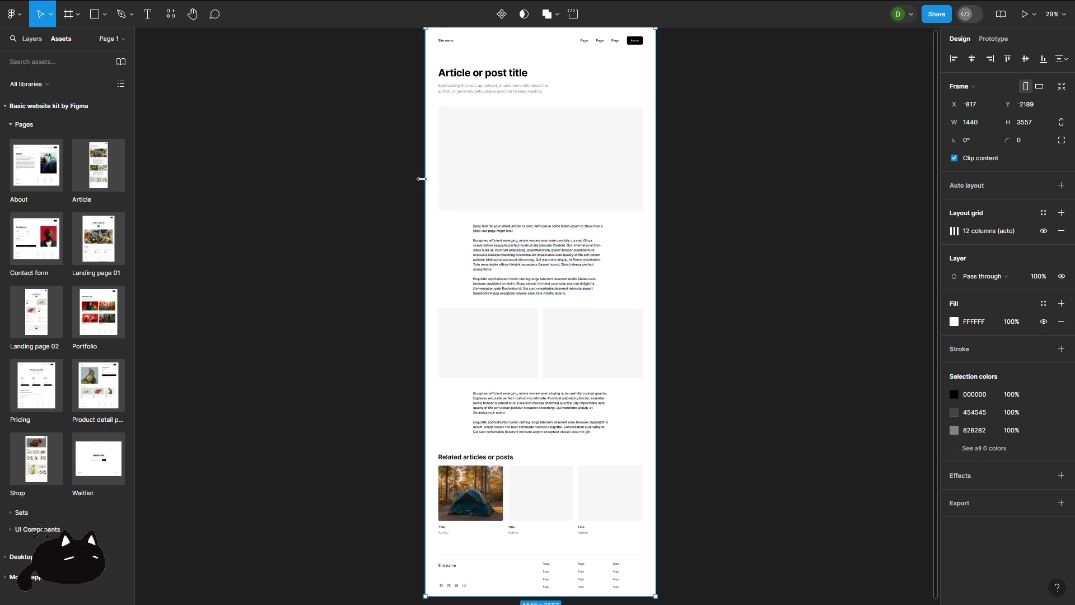
scroll(377, 163, "up", 1)
Step: Delete the Article template from the canvas and collapse the Basic website kit in the asset library
key("Delete")
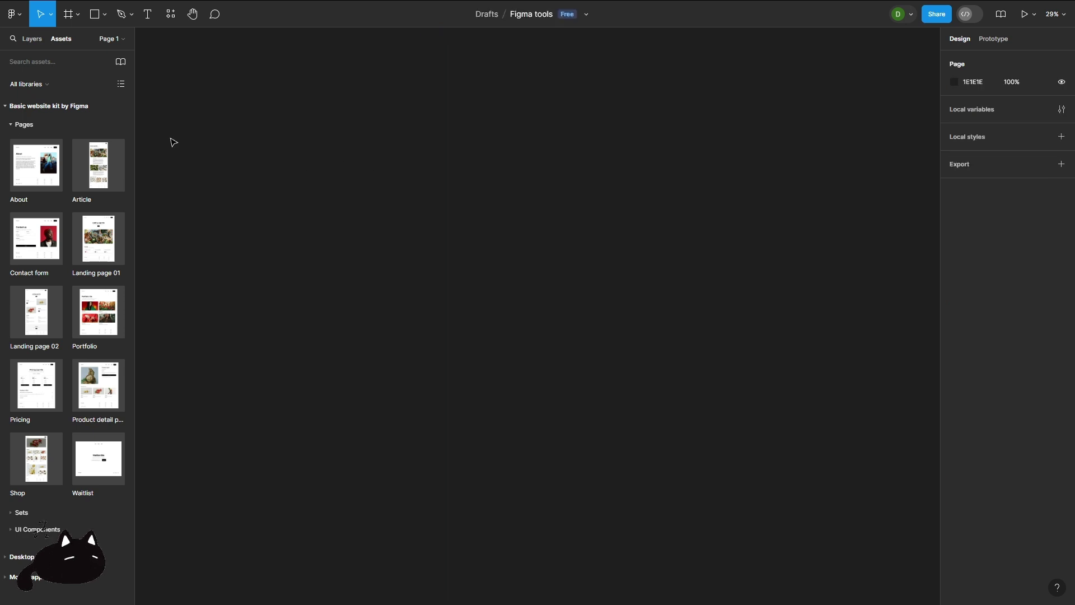
left_click(10, 125)
left_click(3, 106)
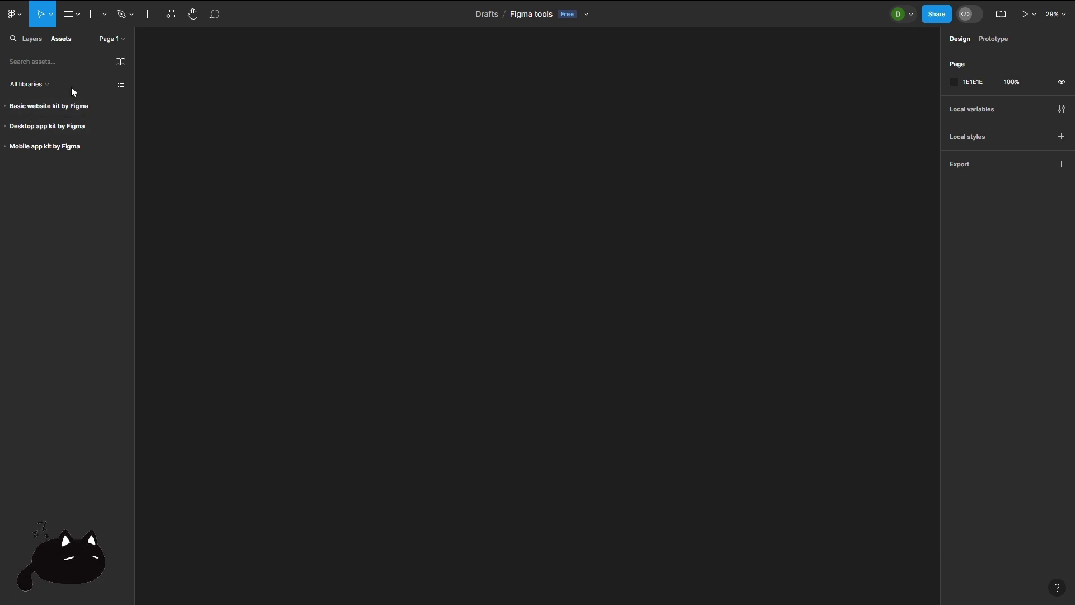
Step: Return to the file's layers and page list and add a second page
left_click(106, 41)
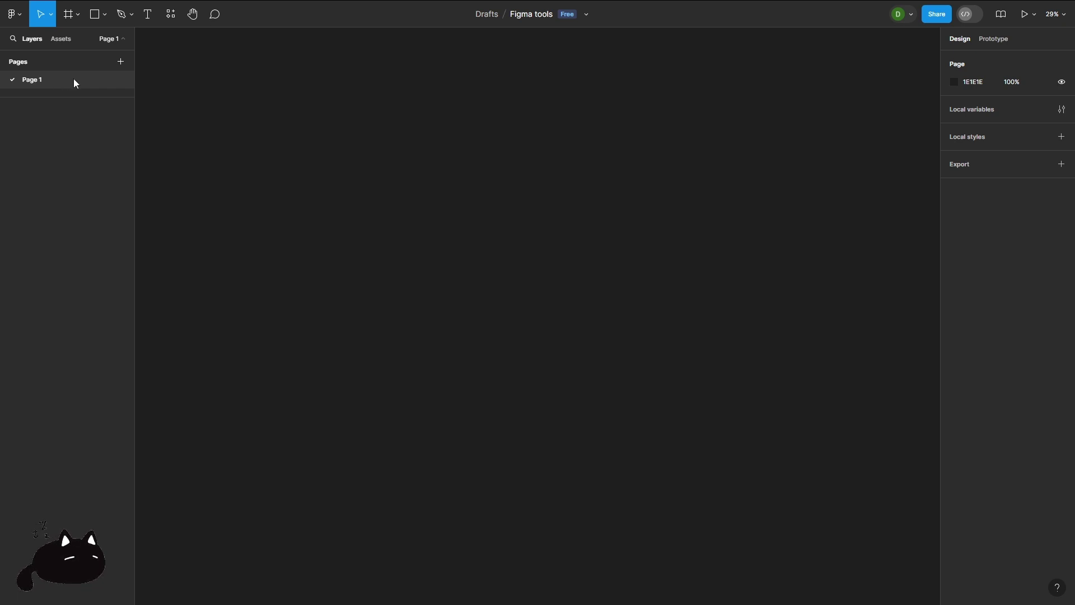
left_click(116, 66)
left_click(76, 147)
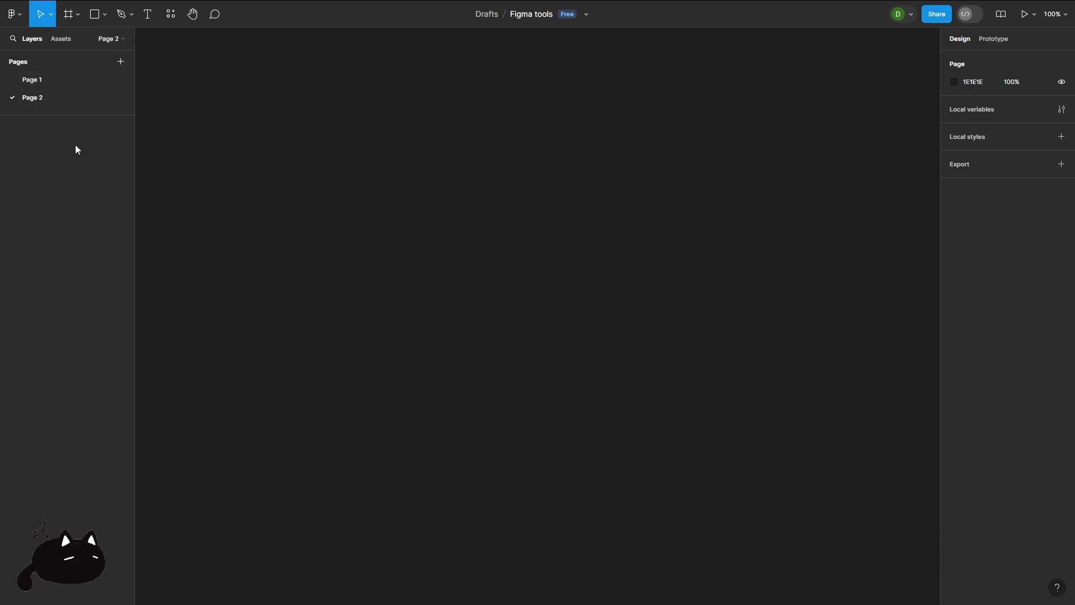
Step: Switch back and forth between the two pages, ending on Page 1
left_click(70, 79)
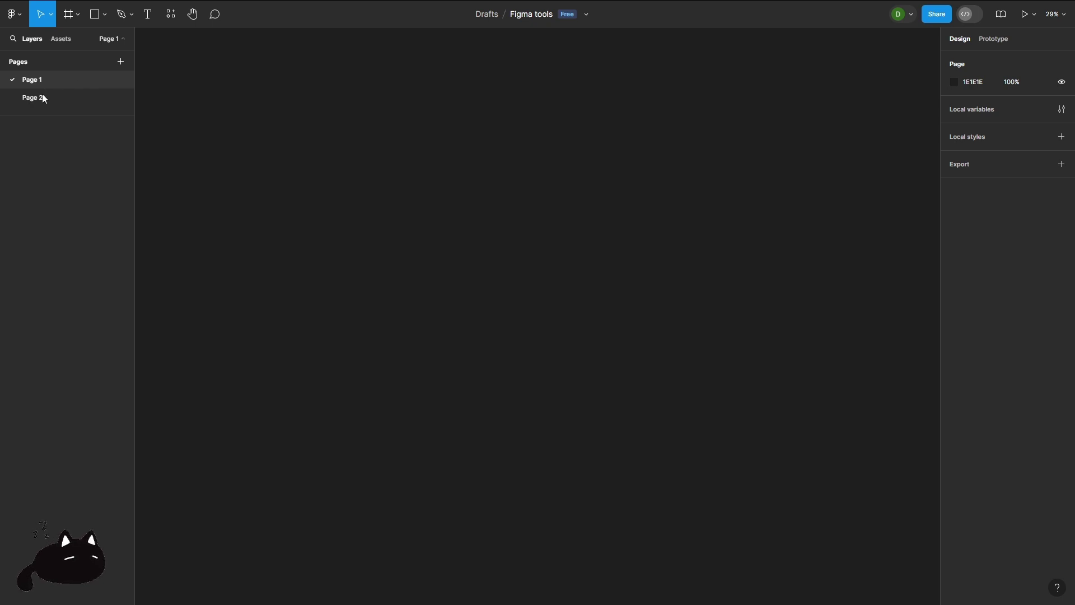
left_click(65, 93)
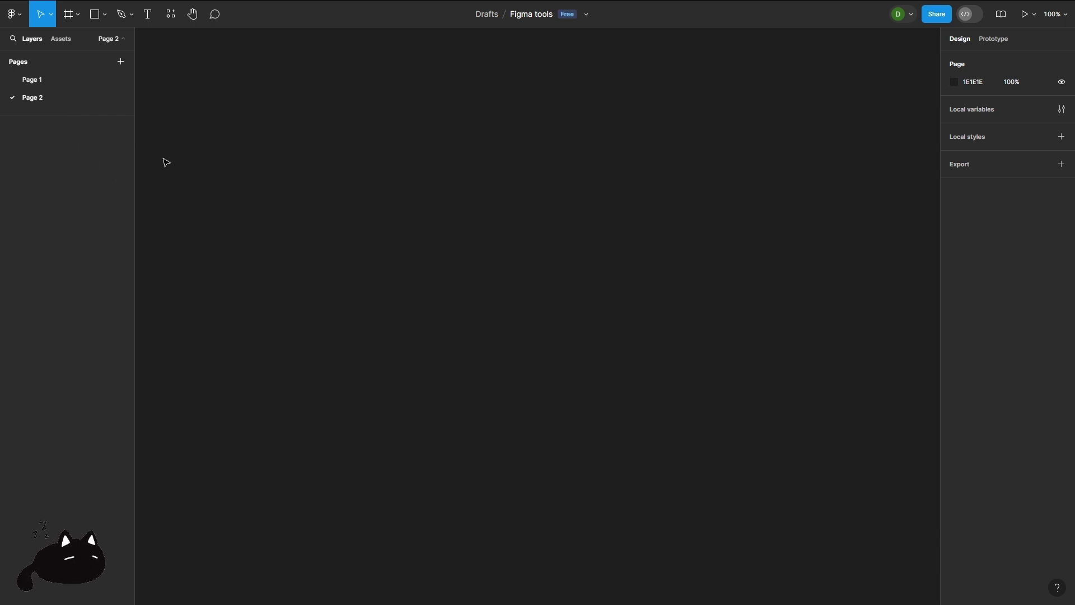
left_click(105, 85)
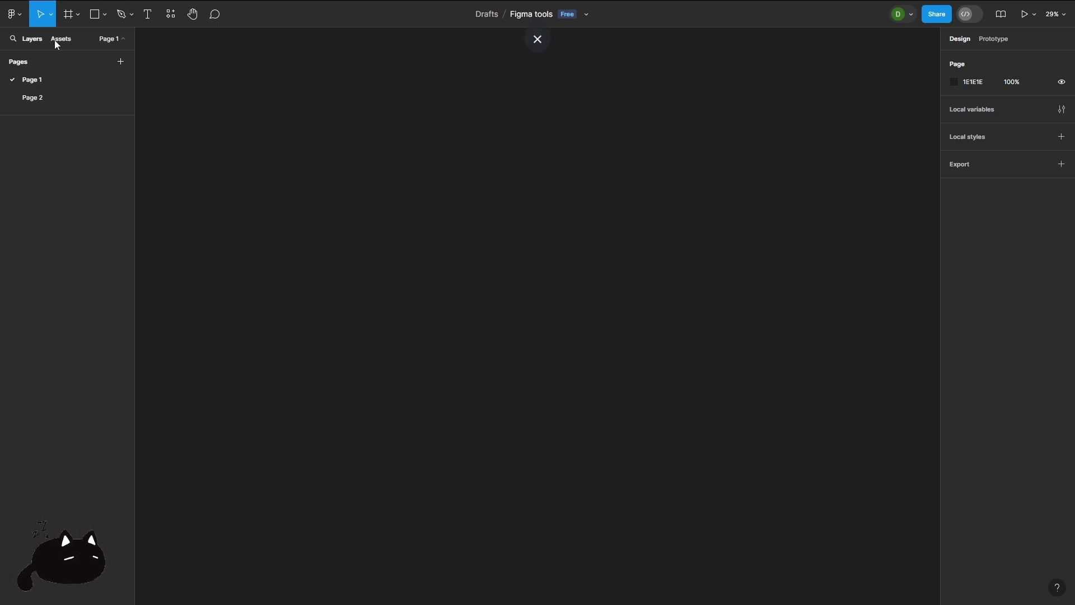
Step: Create a frame on Page 1 from the Desktop preset, 1440 × 1024
left_click(77, 18)
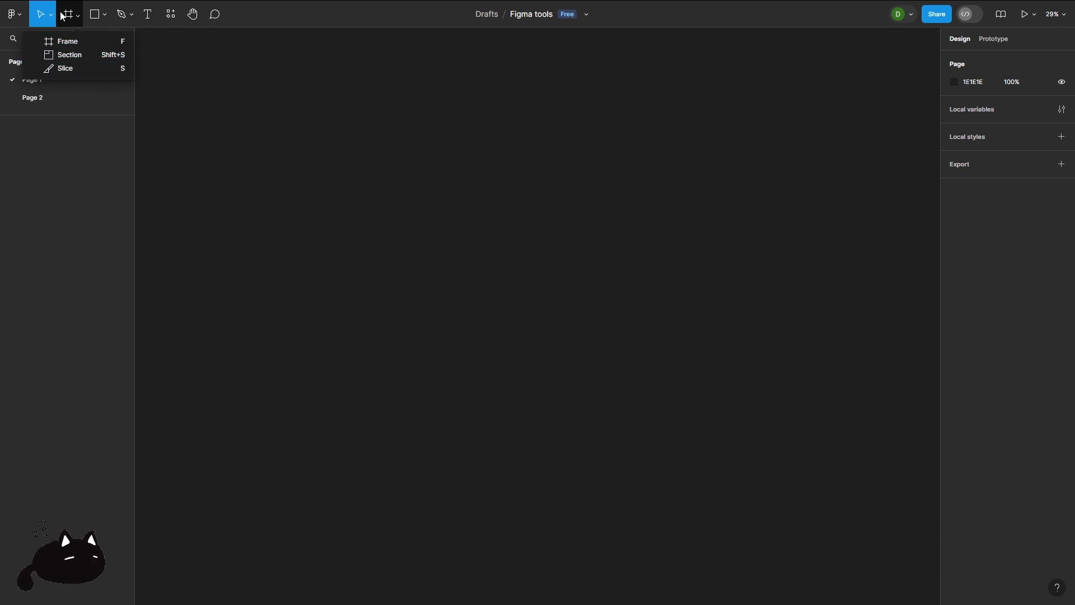
left_click(112, 47)
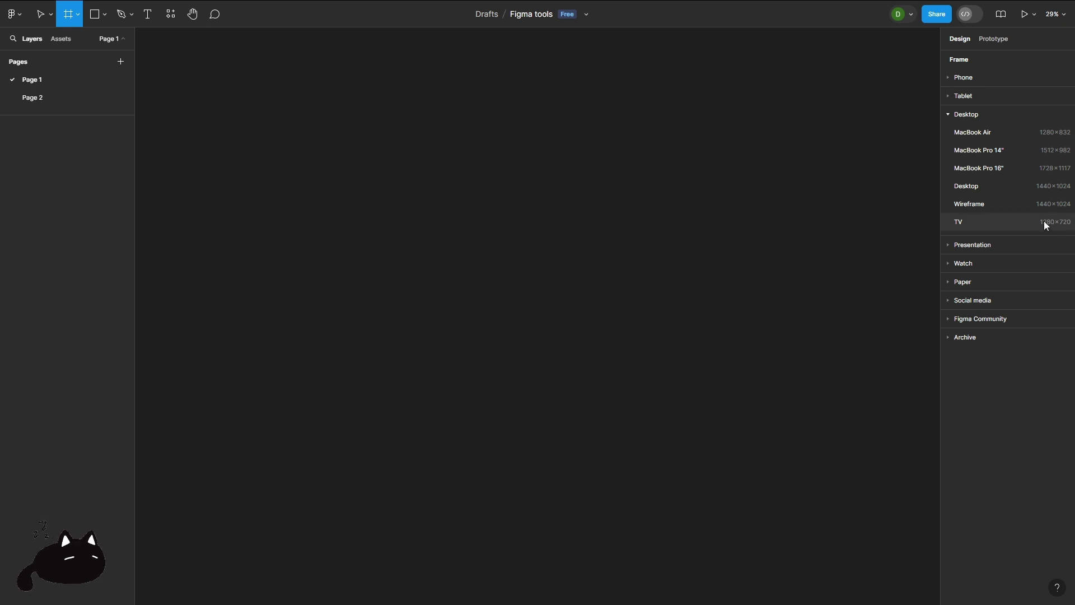
left_click(985, 188)
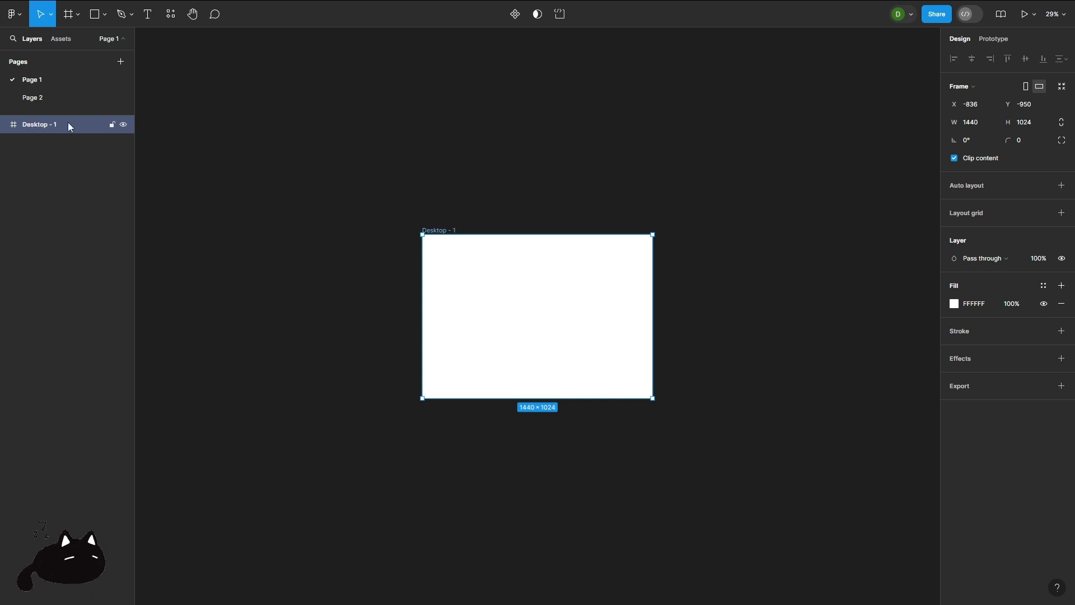
scroll(537, 303, "up", 1)
scroll(536, 303, "up", 2)
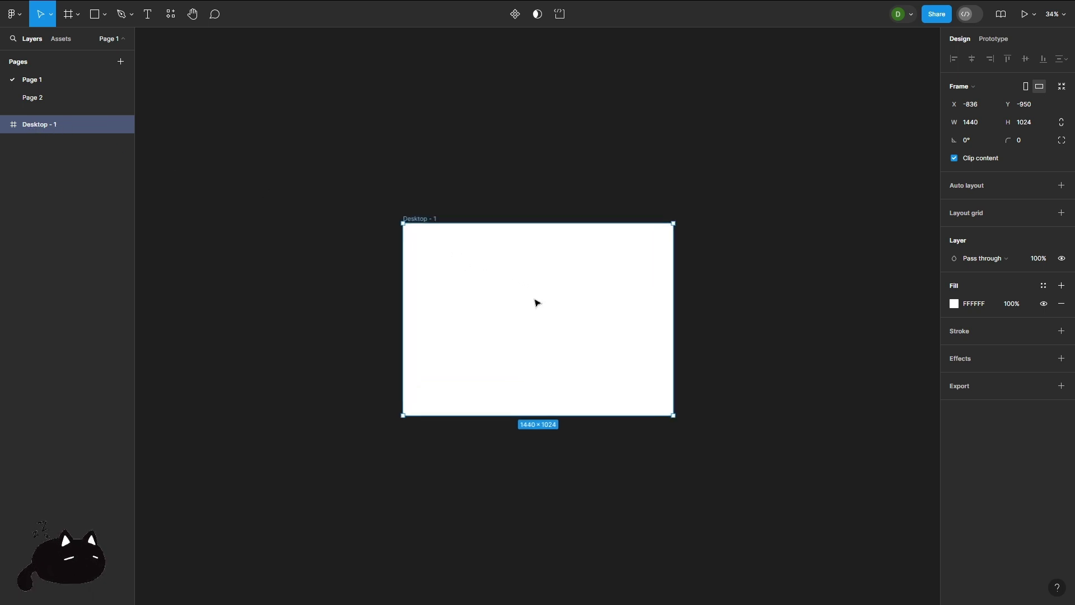
scroll(536, 321, "up", 5)
scroll(537, 333, "up", 1)
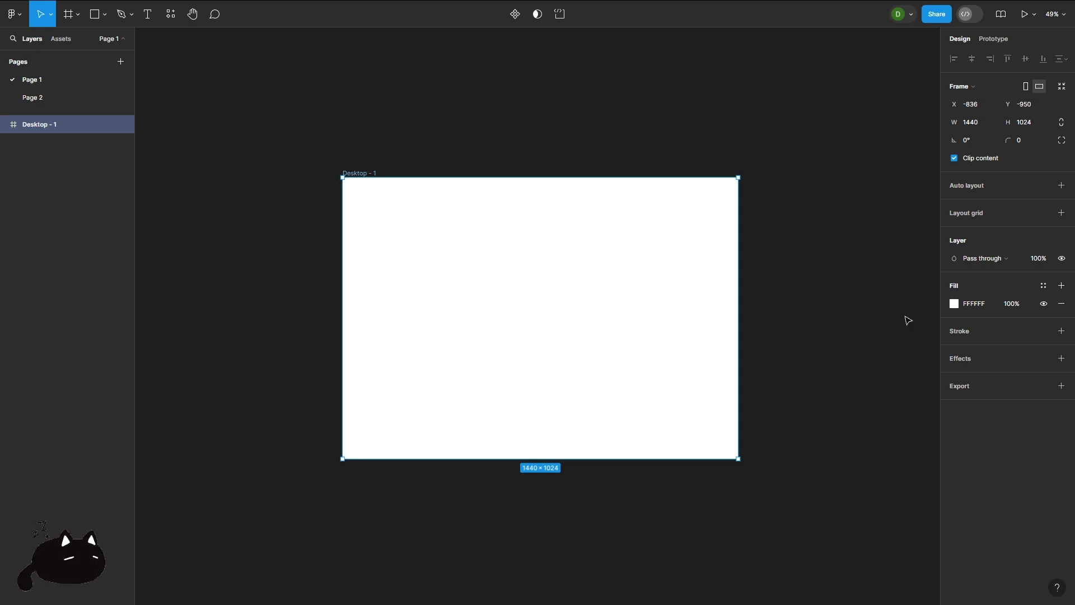
Step: Compare the design properties offered for the selected Desktop frame with those offered when nothing is selected
left_click(799, 289)
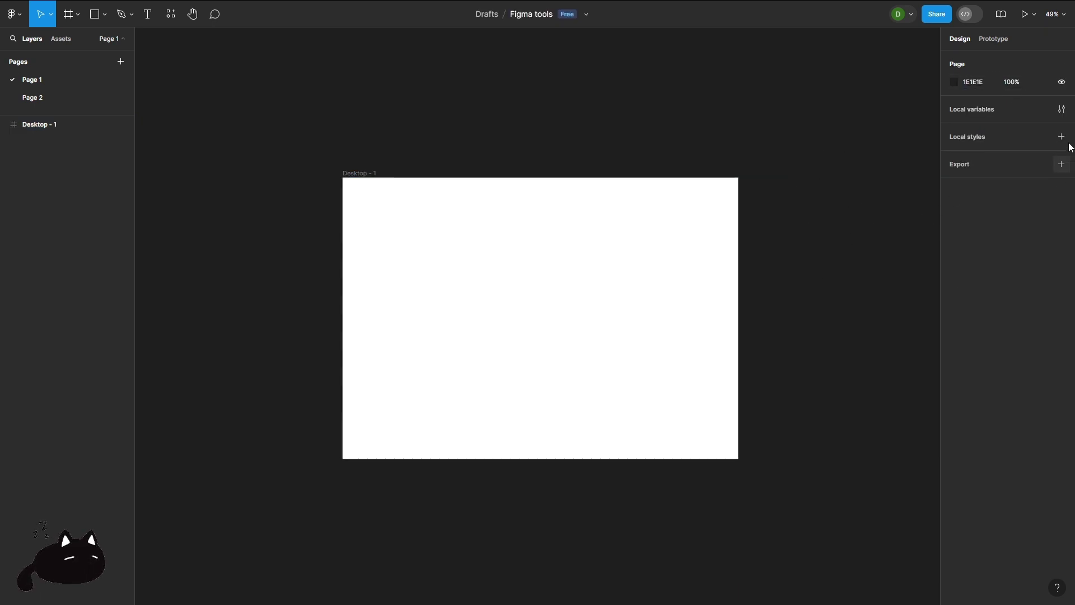
left_click(721, 264)
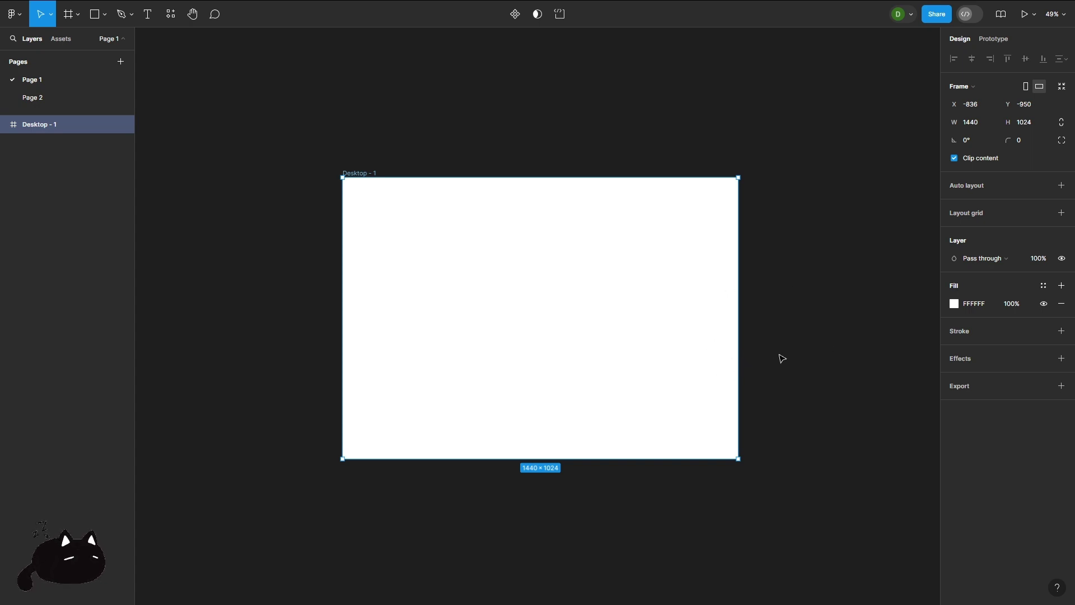
left_click(805, 331)
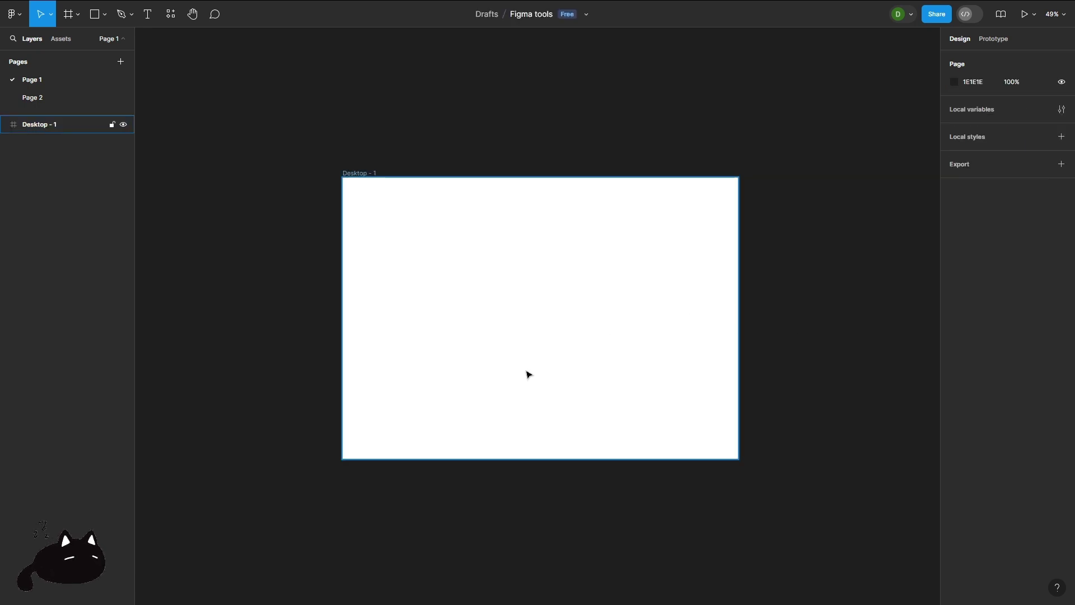
left_click(456, 308)
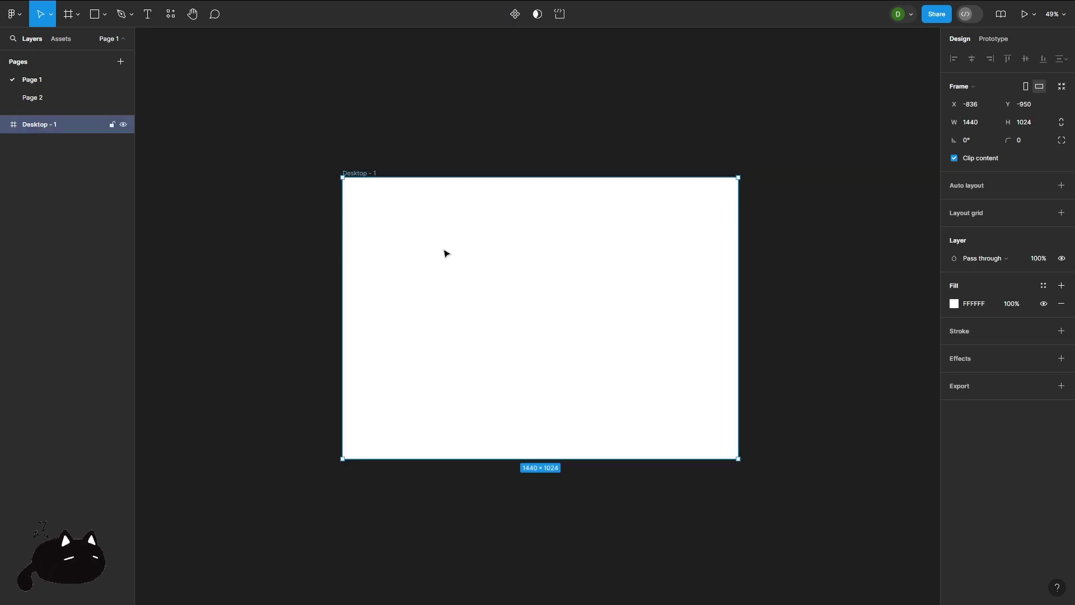
left_click(454, 139)
left_click(422, 181)
left_click(409, 158)
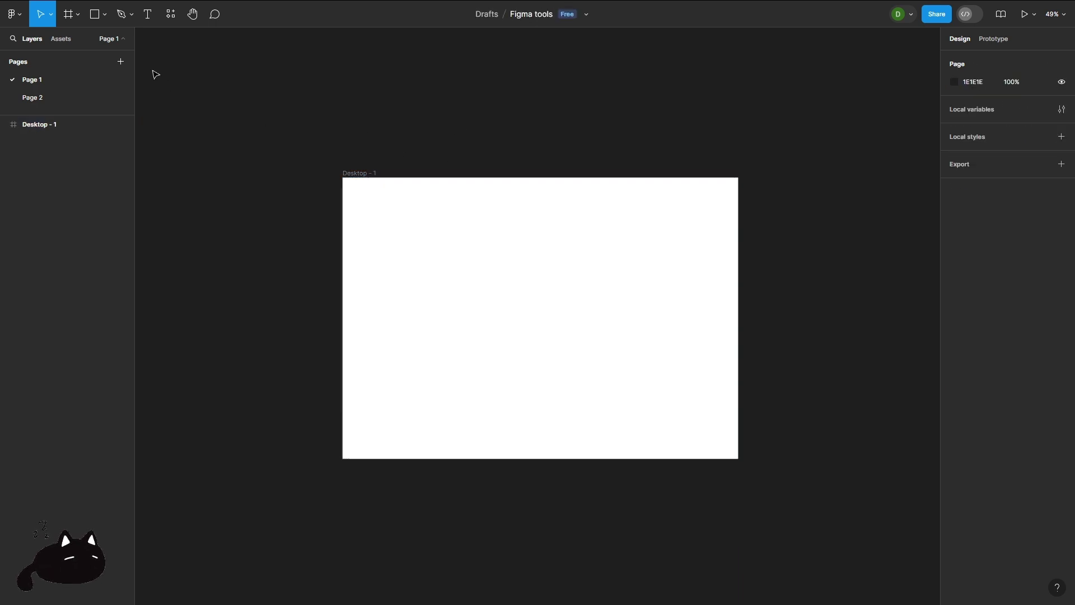
Step: Draw a rectangle about 477 × 546 near the middle of the Desktop frame
left_click(104, 16)
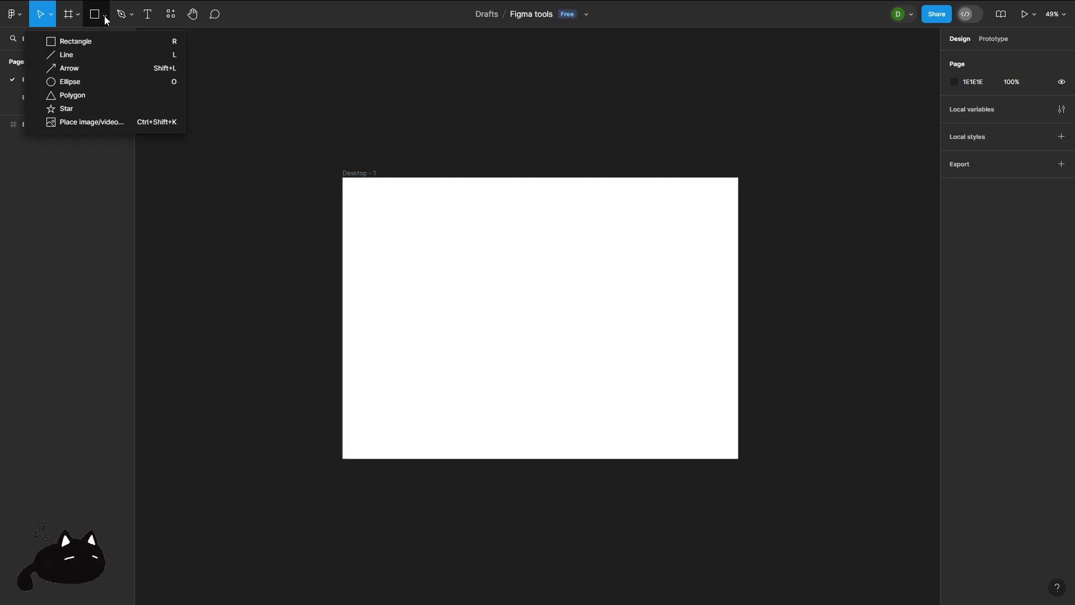
left_click(86, 43)
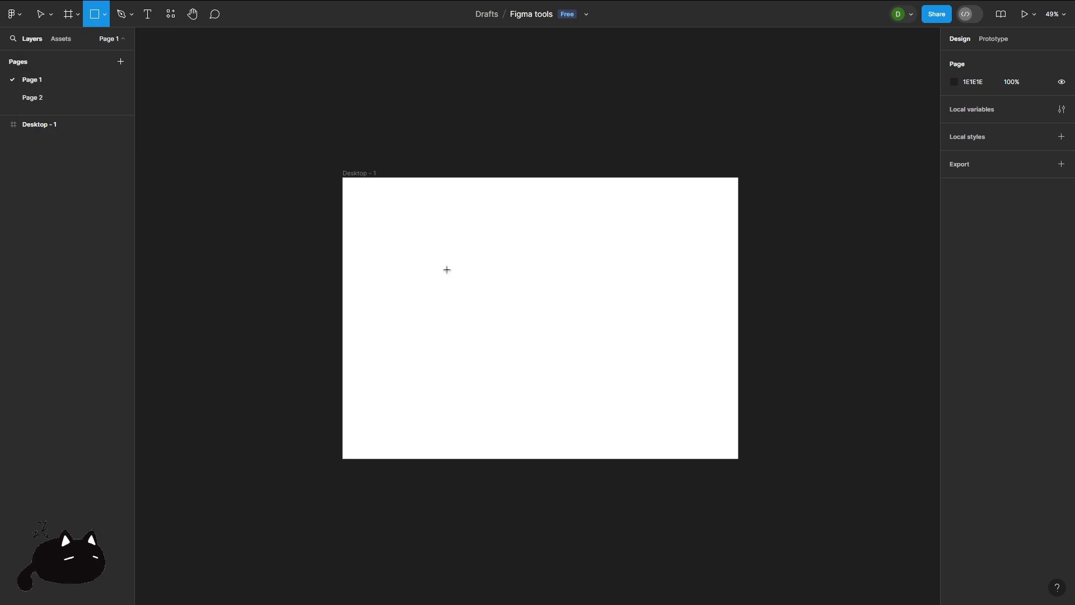
mouse_move(444, 240)
left_mouse_down()
mouse_move(590, 364)
mouse_move(637, 377)
mouse_move(575, 390)
left_mouse_up()
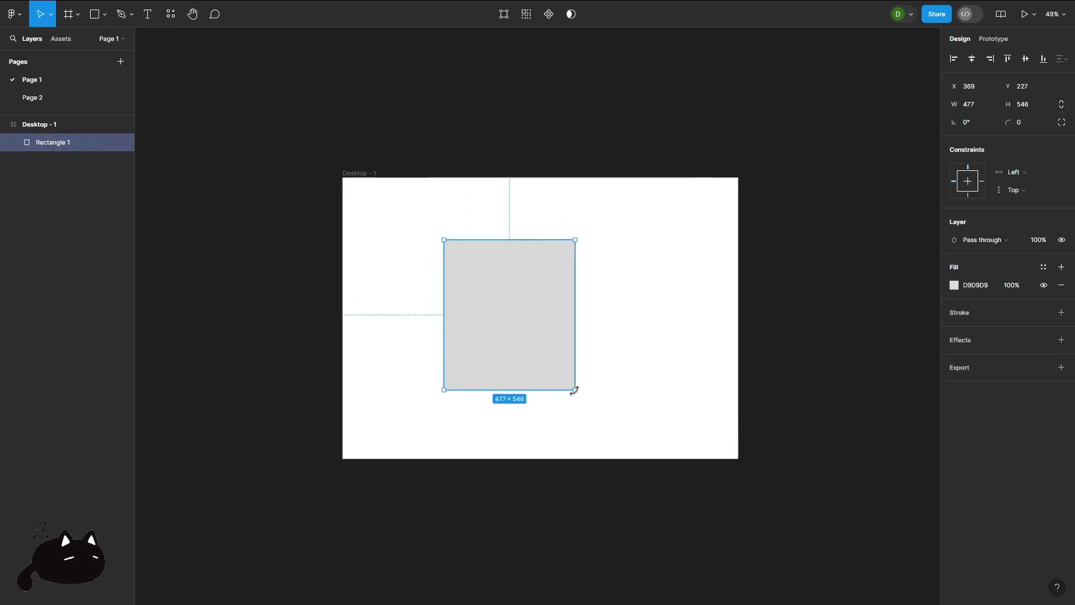
key("Escape")
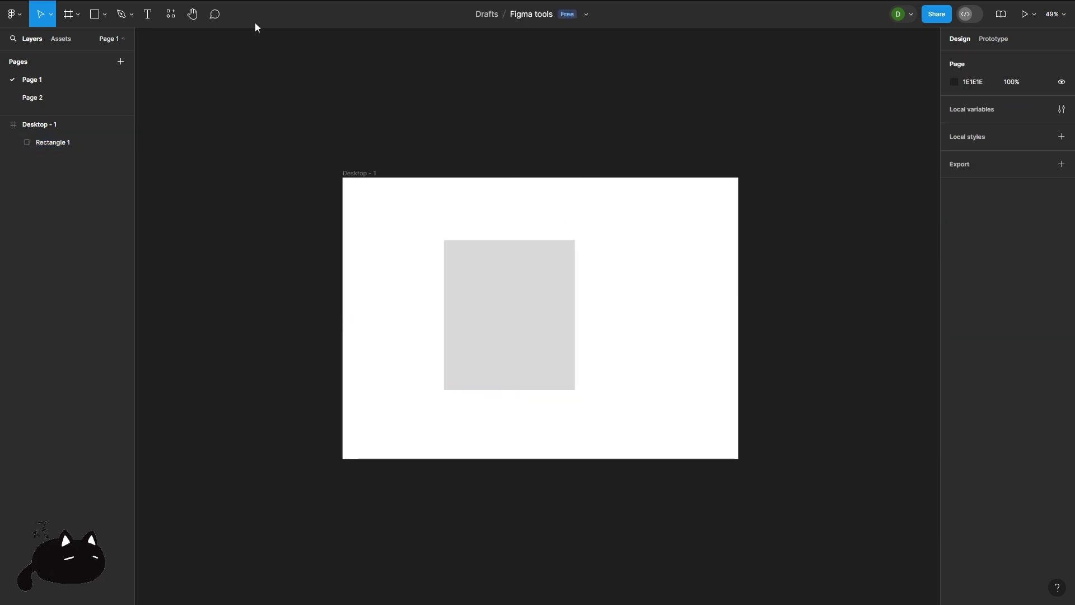
Step: Draw a three-sided polygon about 551 × 563 in the Desktop frame, to the right of the rectangle
left_click(104, 14)
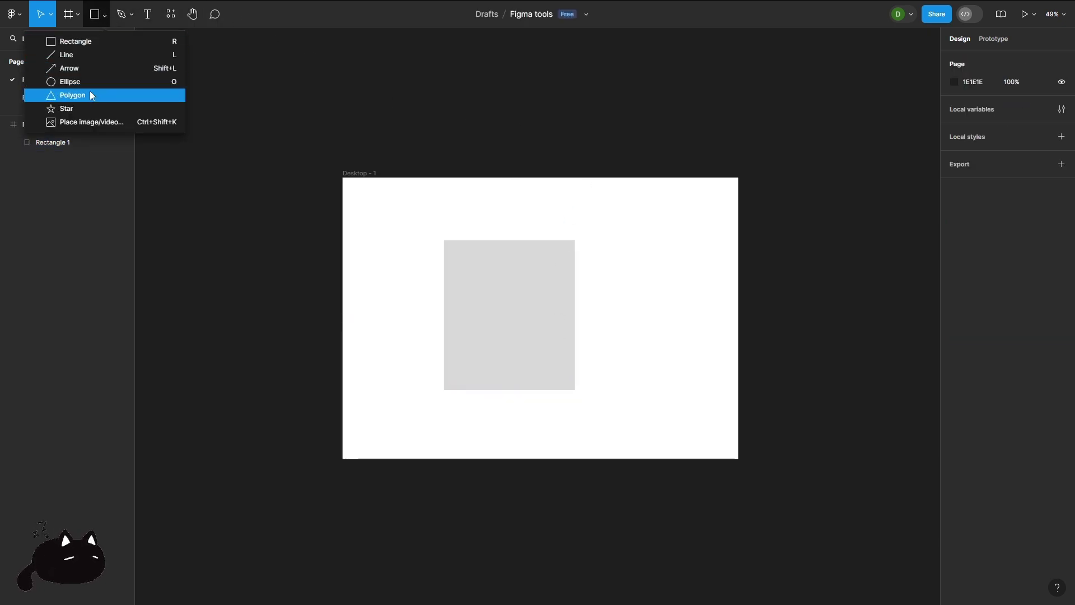
left_click(90, 90)
left_click_drag(586, 235, 738, 390)
Step: Draw an ellipse about 233 × 261 in the Desktop frame, to the left of the rectangle
left_click(96, 15)
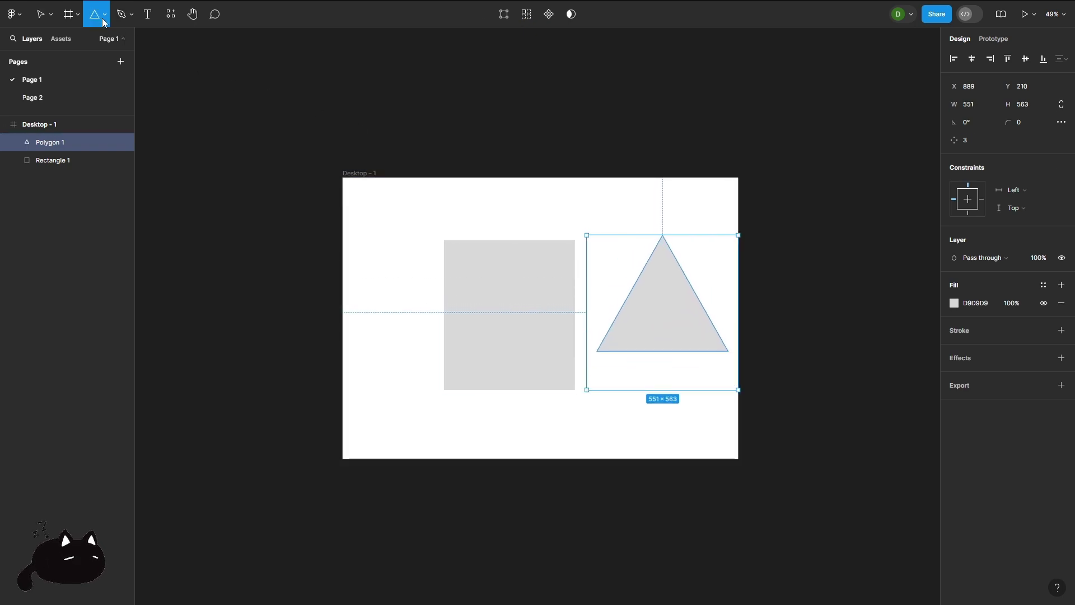
left_click(104, 18)
left_click(72, 80)
left_click_drag(370, 287, 375, 290)
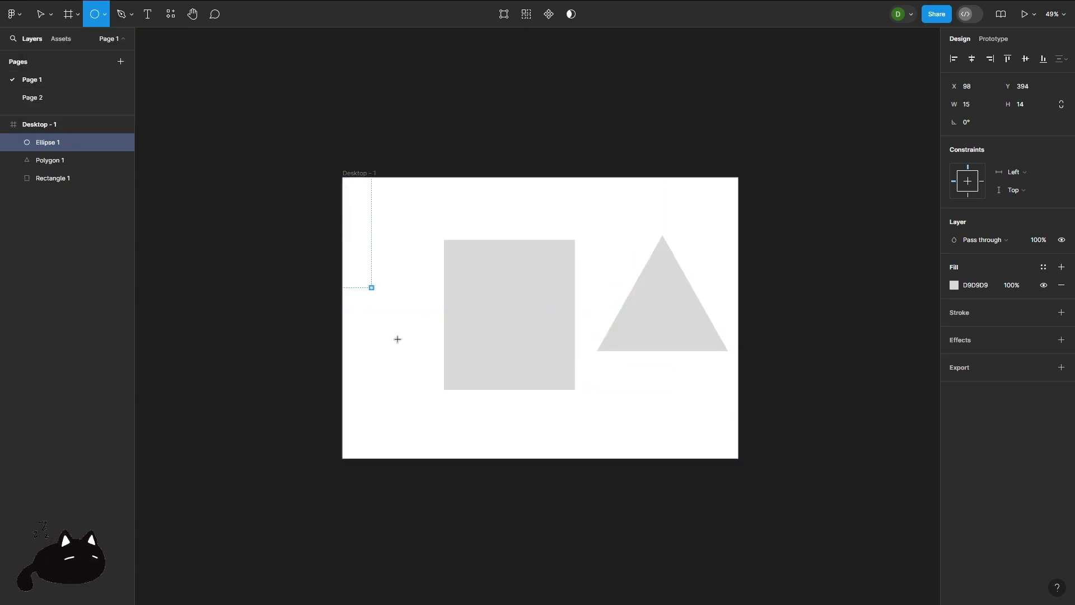
left_click_drag(398, 339, 433, 357)
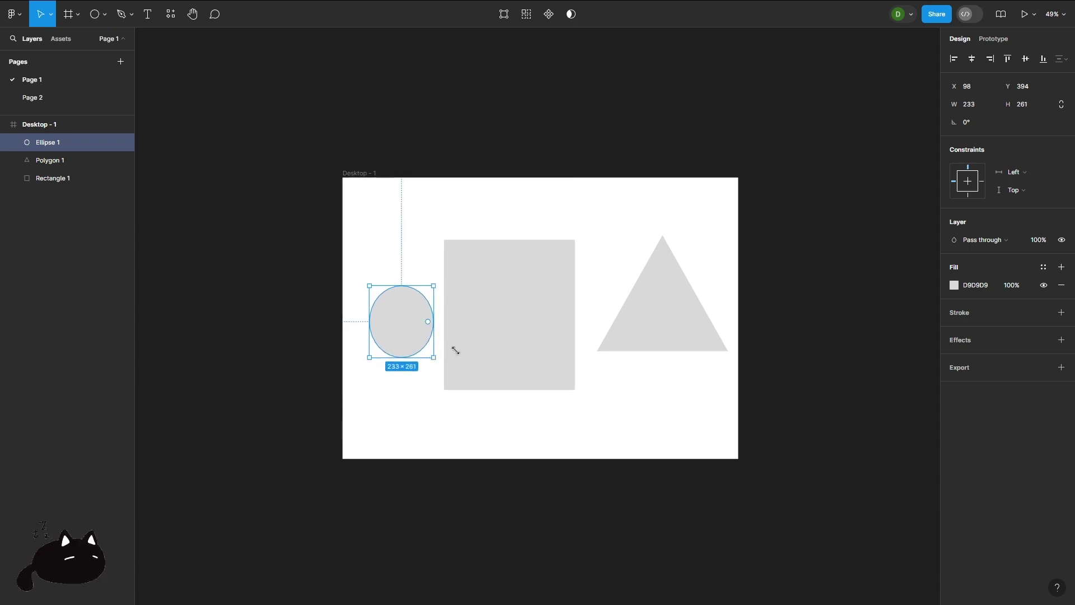
Step: Shift the rectangle slightly right and down, away from the ellipse
left_click(615, 236)
left_click_drag(562, 270, 574, 274)
left_click(644, 297)
left_click(586, 200)
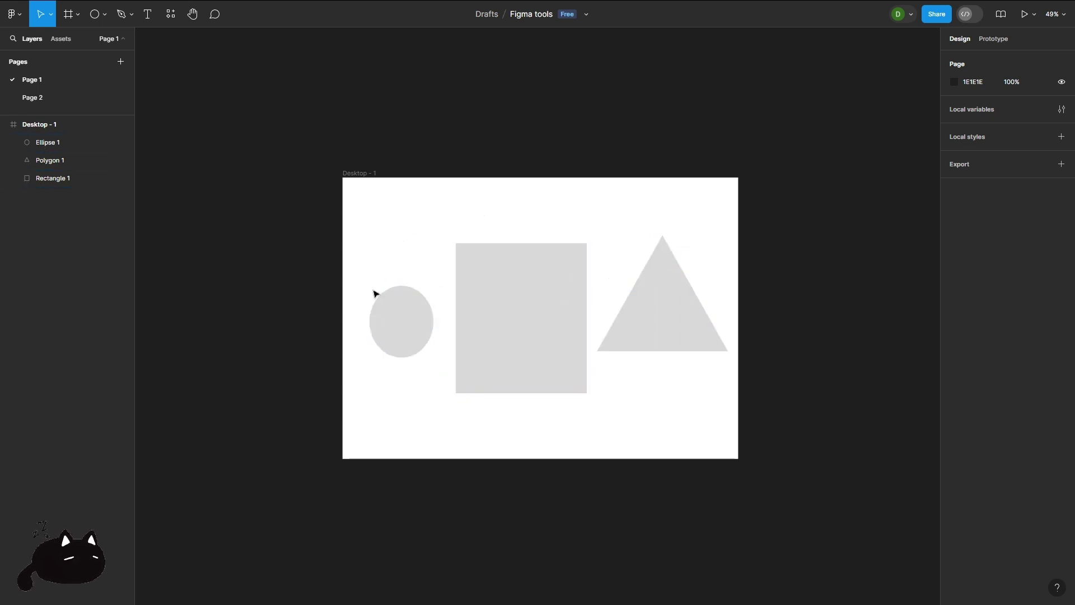
Step: Collapse and expand the Desktop frame's layers to examine which shapes are nested inside it
left_click(4, 128)
left_click(6, 128)
left_click(5, 127)
left_click(5, 124)
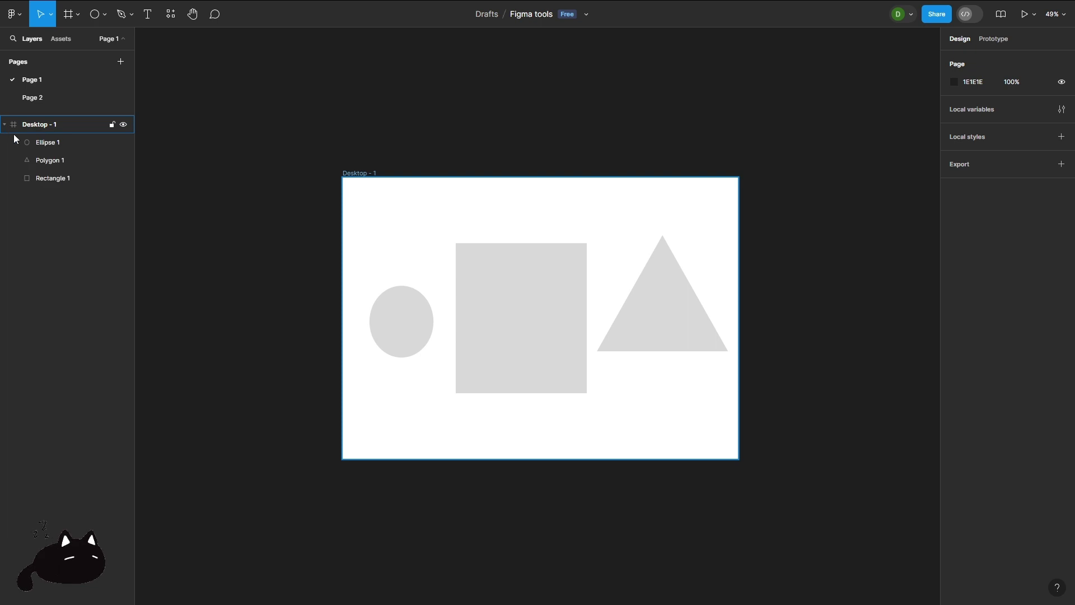
left_click(64, 160)
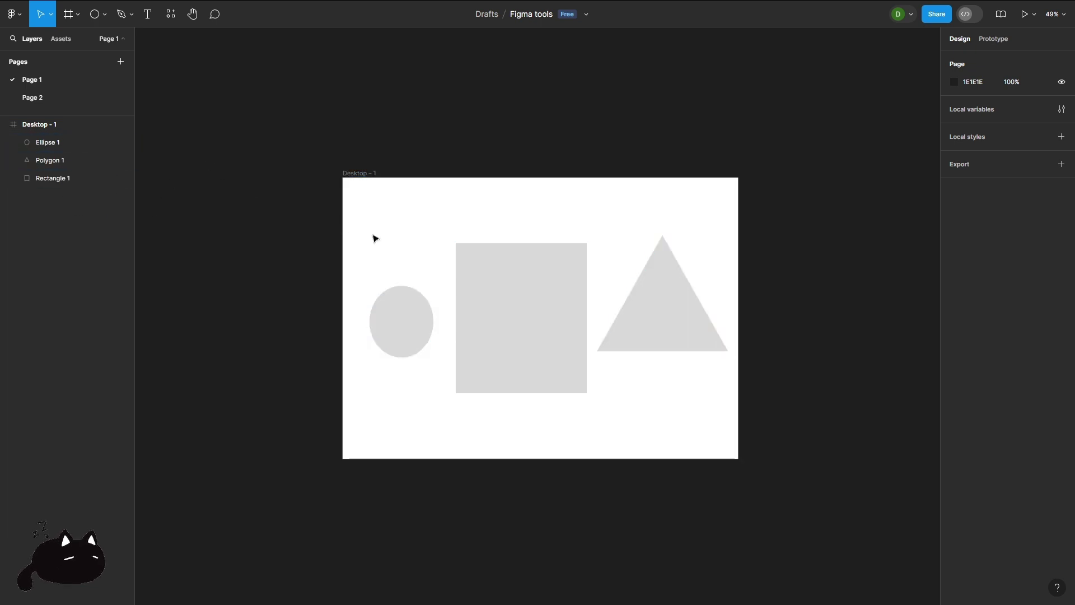
Step: Move the rectangle out of the Desktop frame onto the canvas at its right and shift the triangle slightly left within the frame
left_click_drag(519, 285, 860, 268)
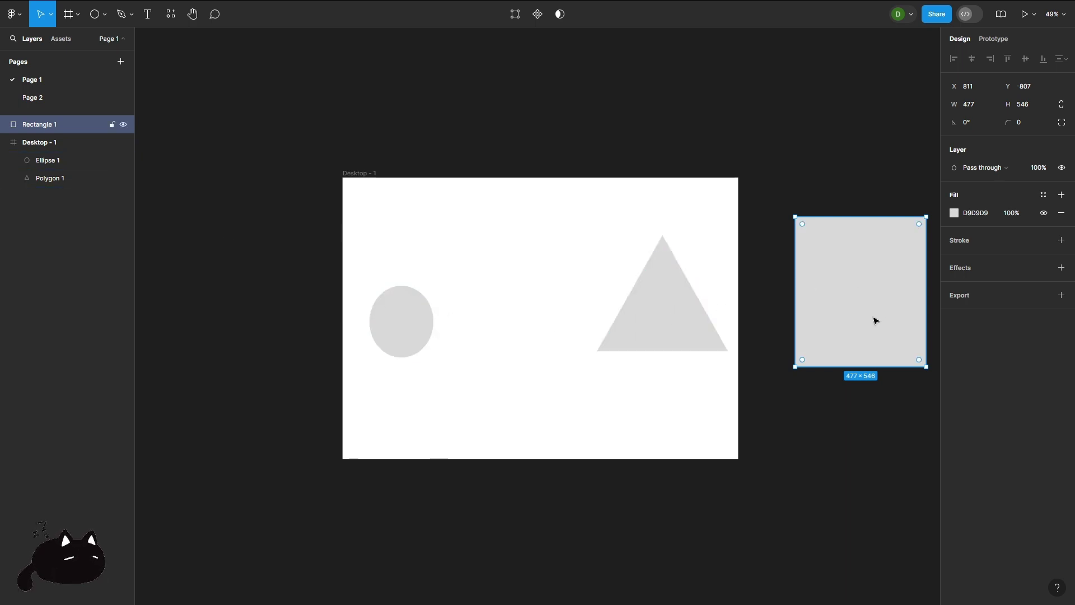
left_click(787, 162)
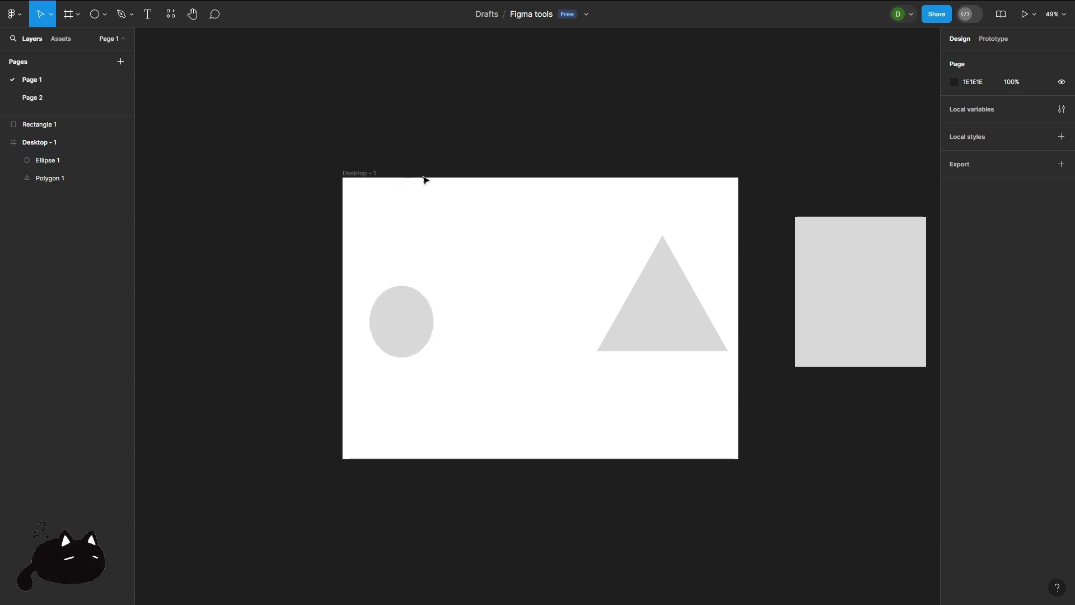
left_click(664, 284)
left_click_drag(664, 285, 629, 290)
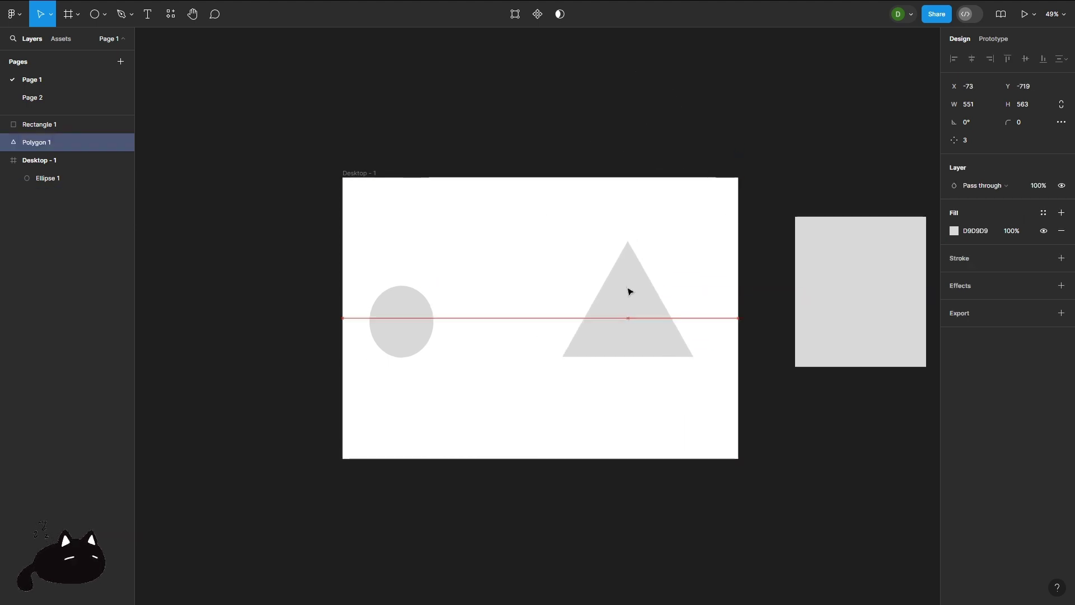
Step: Move the ellipse's layer out of the Desktop frame, just above it in the layer order, and bring the rectangle closer to the frame
left_click_drag(50, 160, 62, 136)
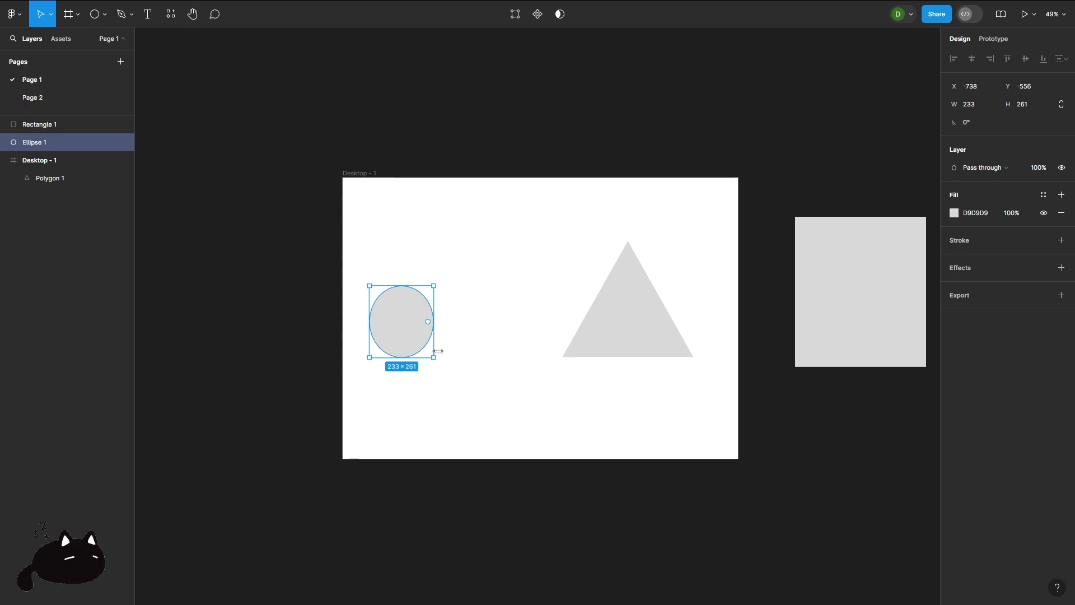
left_click(317, 276)
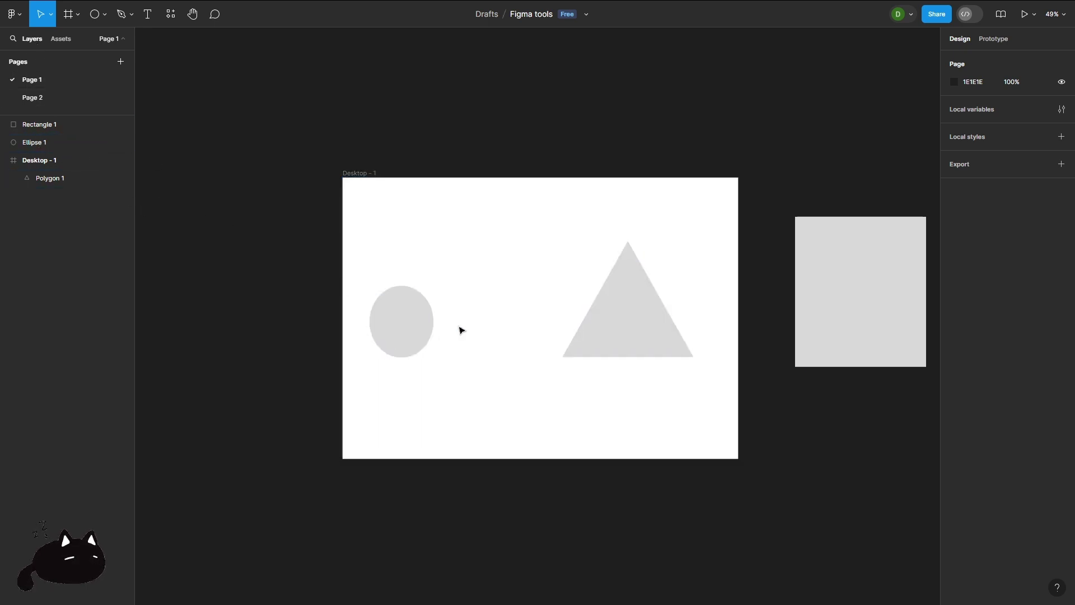
left_click(811, 303)
left_click_drag(811, 301, 796, 308)
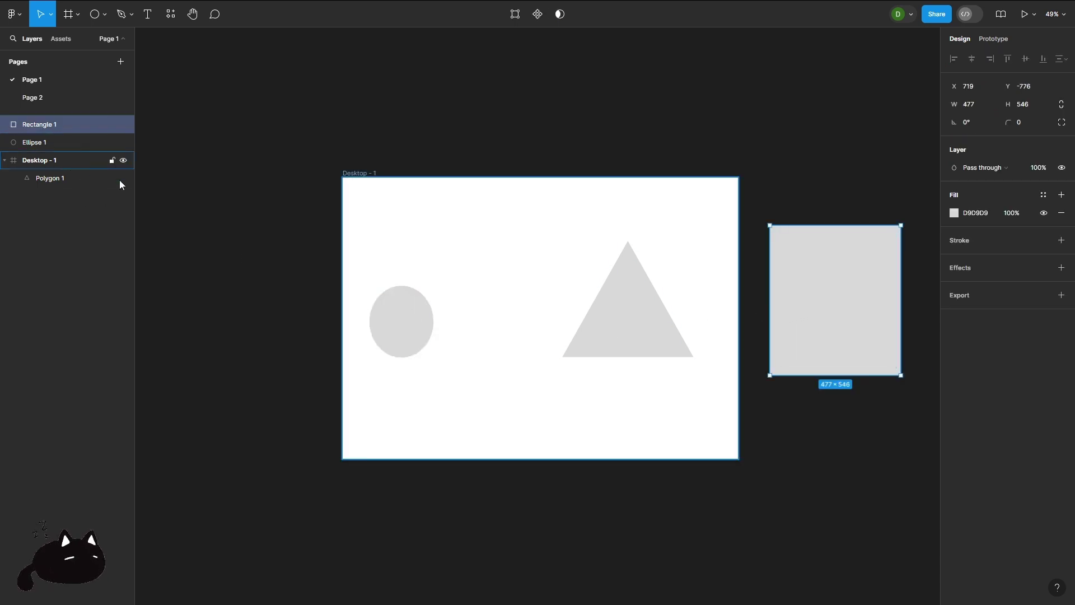
left_click(636, 321)
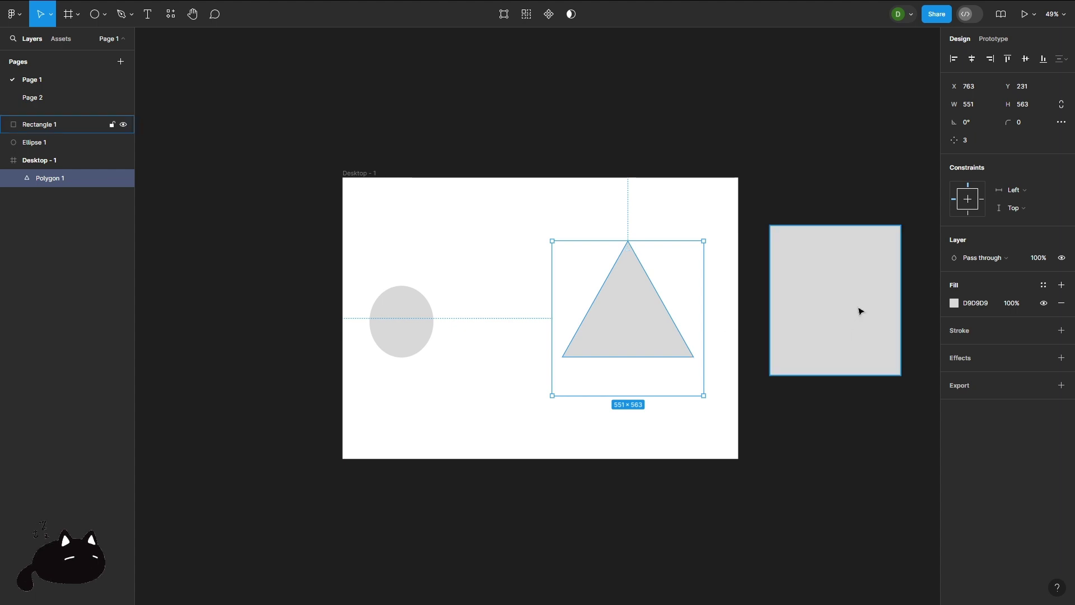
left_click(815, 148)
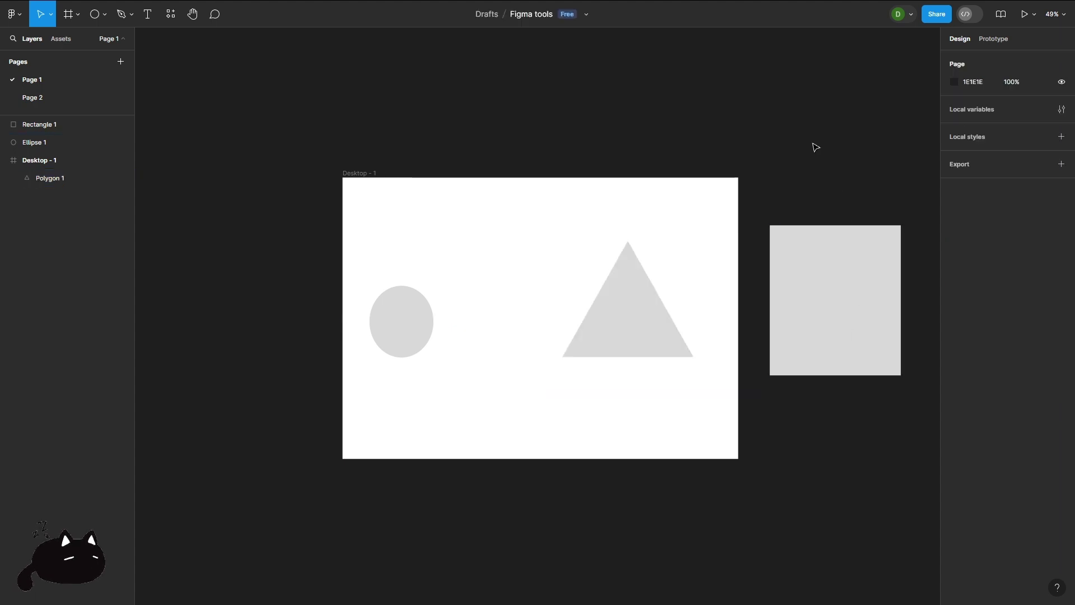
Step: Enlarge the ellipse to about 284 × 287, making it nearly circular
left_click(411, 304)
left_click_drag(437, 359, 451, 363)
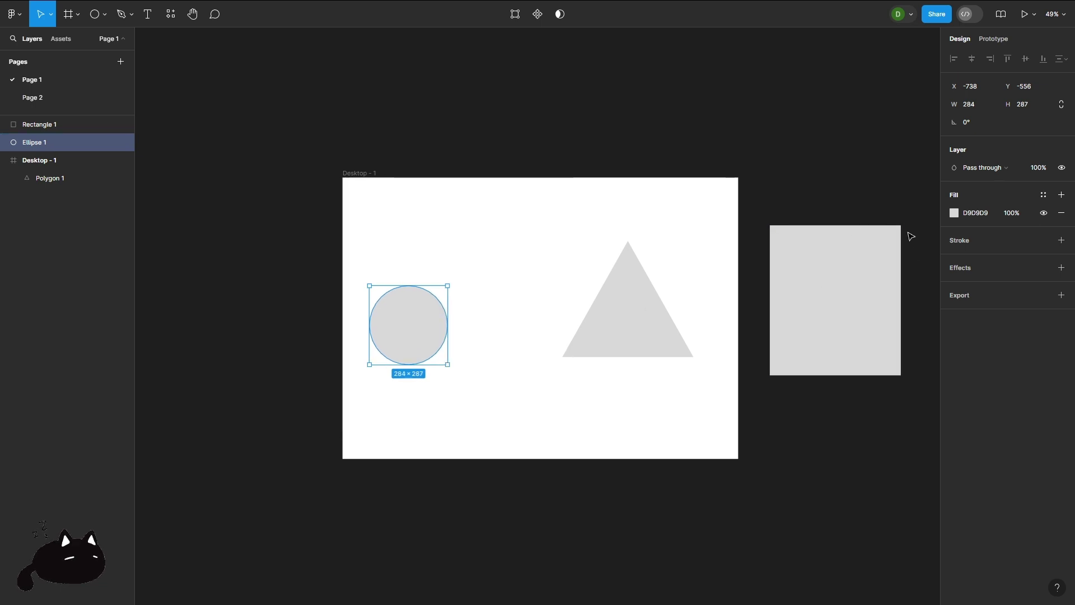
left_click(334, 295)
Step: Fill the ellipse with red, FF0000
left_click(396, 308)
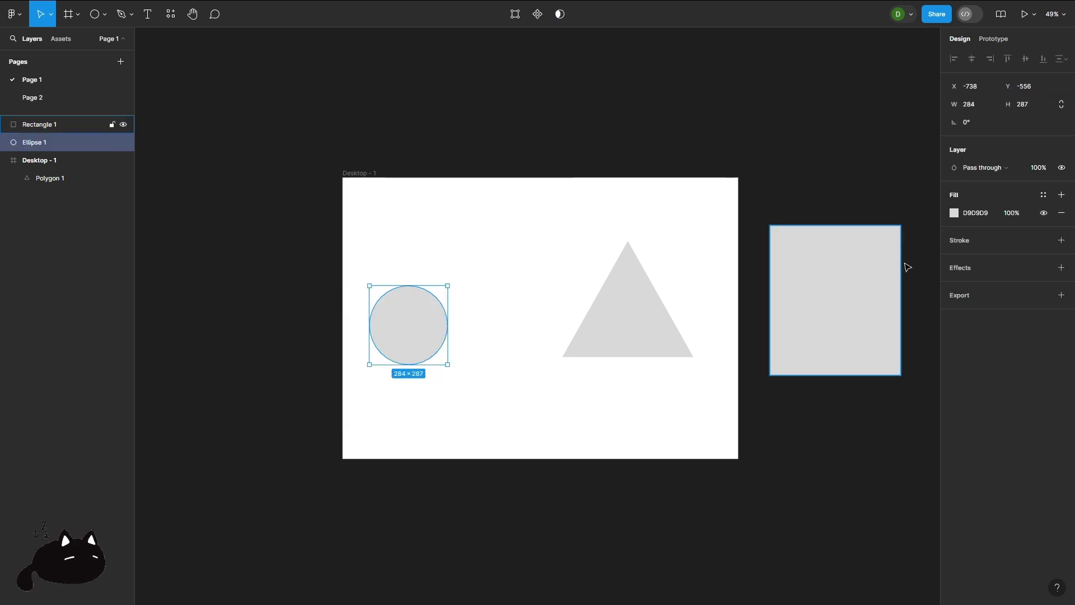
left_click(954, 213)
left_click_drag(928, 282, 946, 227)
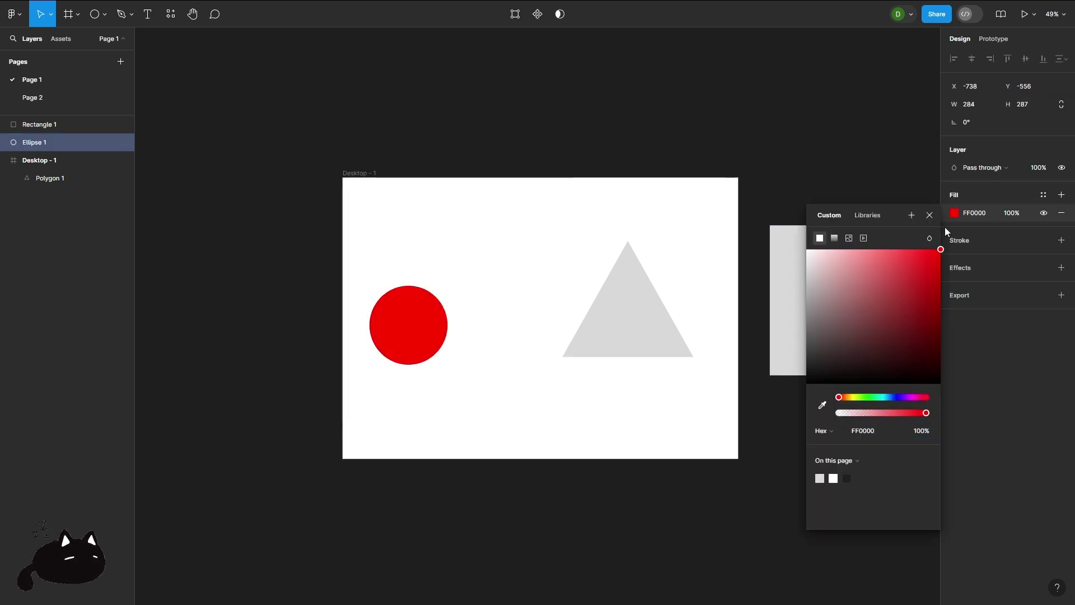
Step: Move the triangle left toward the red circle and fill it with green, 00E440
left_click(643, 305)
left_click_drag(642, 319, 588, 318)
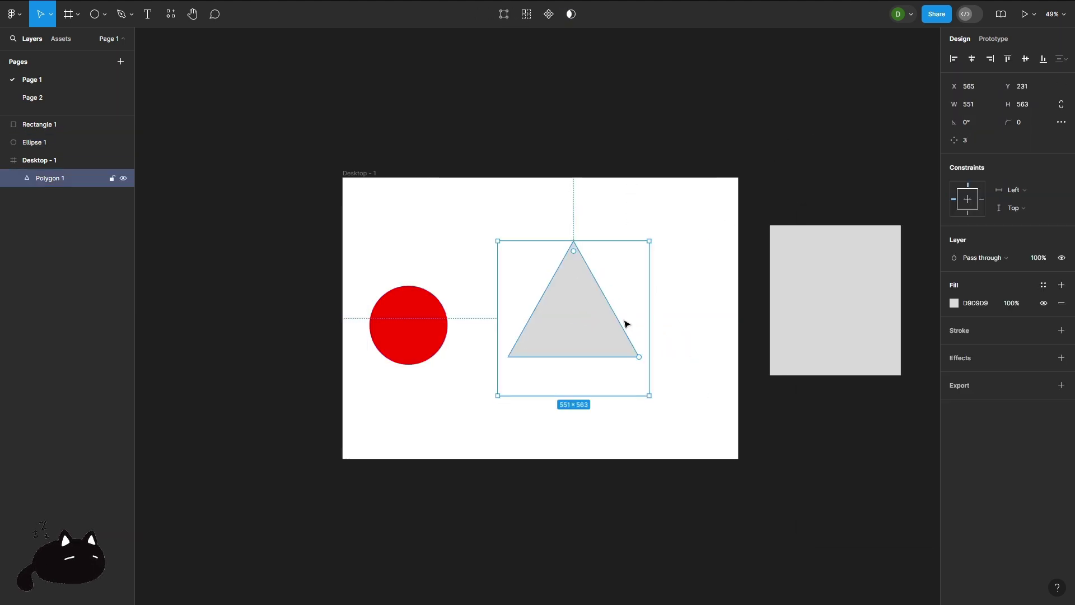
left_click(955, 307)
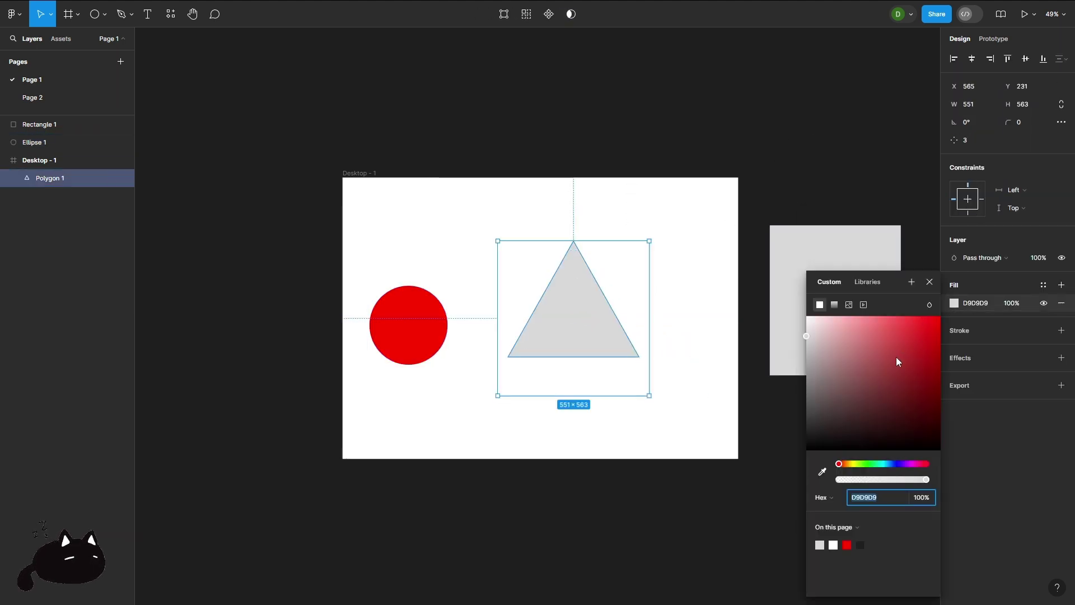
left_click_drag(897, 359, 732, 290)
left_click_drag(851, 358, 952, 334)
left_click(872, 464)
left_click(865, 165)
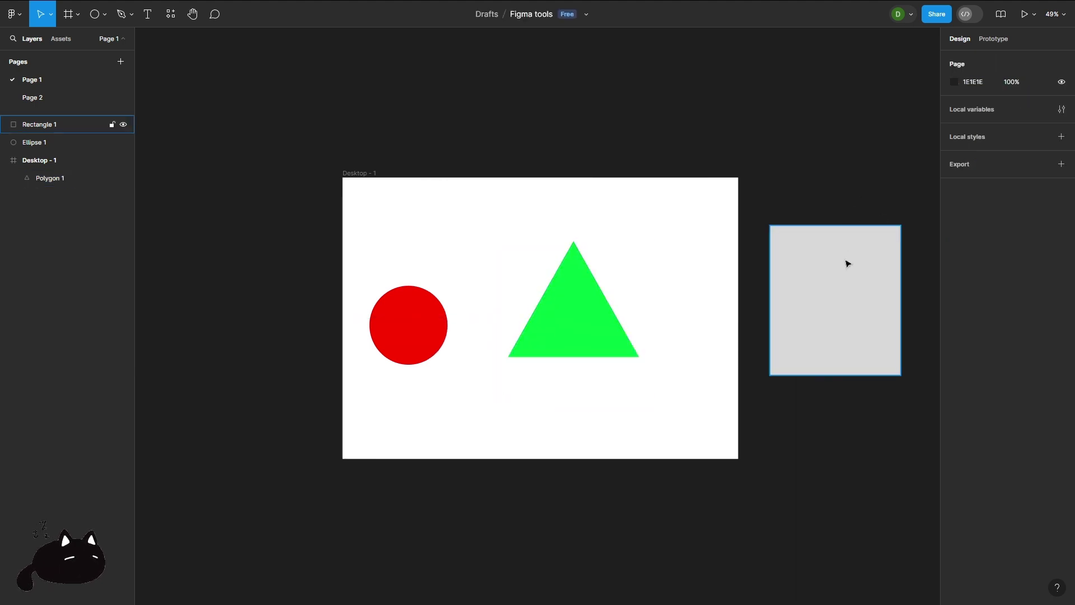
Step: Fill the rectangle outside the frame with dark blue, 0012B8
left_click(845, 261)
left_click(954, 213)
left_click_drag(916, 300, 968, 290)
left_click(895, 399)
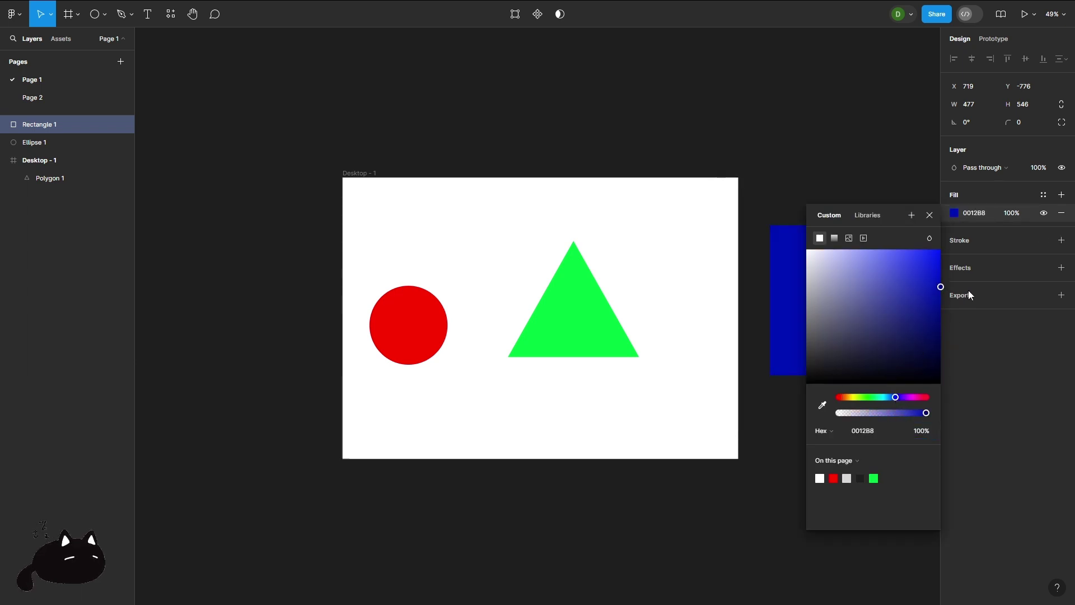
left_click(840, 163)
Step: Move the blue rectangle back into the Desktop frame so that it overlaps the green triangle
left_click_drag(845, 282, 753, 313)
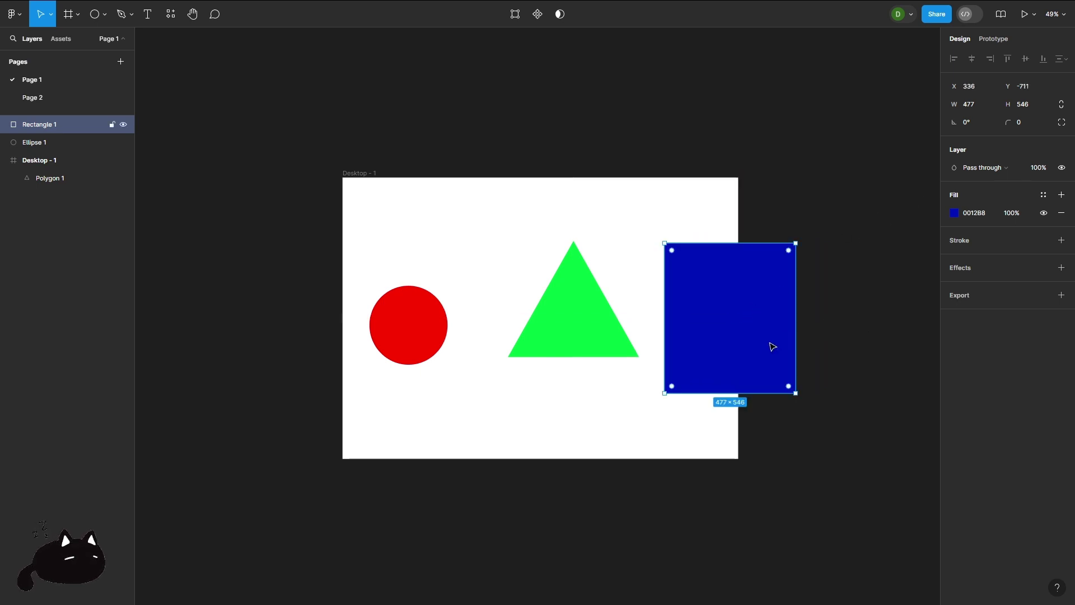
left_click_drag(770, 343, 608, 373)
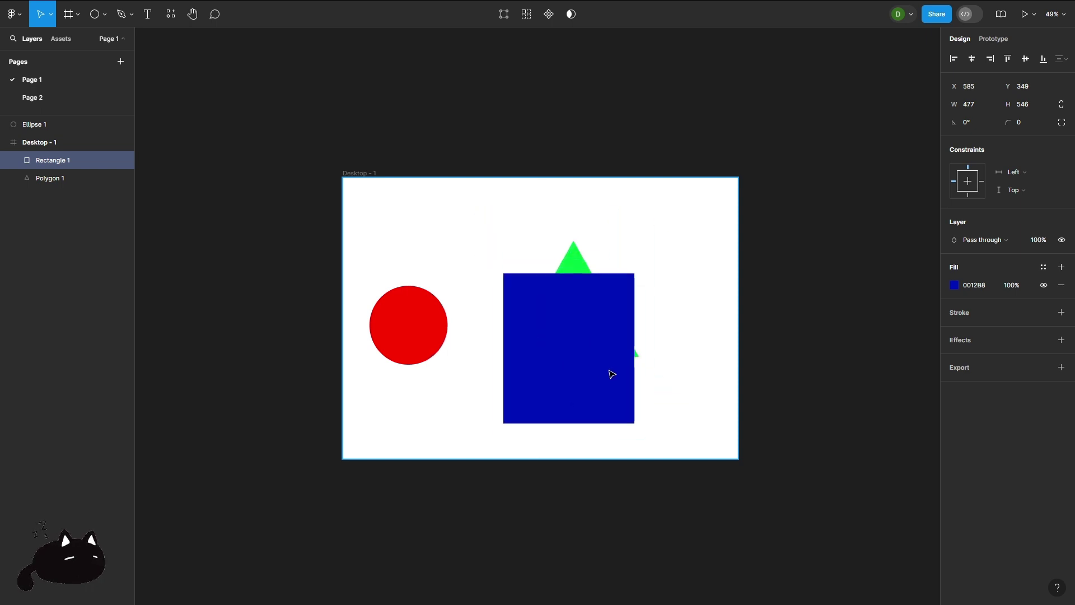
Step: Move the red circle over the rectangle's left edge and place its layer inside the Desktop frame, above the rectangle
left_click_drag(419, 339, 522, 344)
left_click_drag(63, 122, 73, 156)
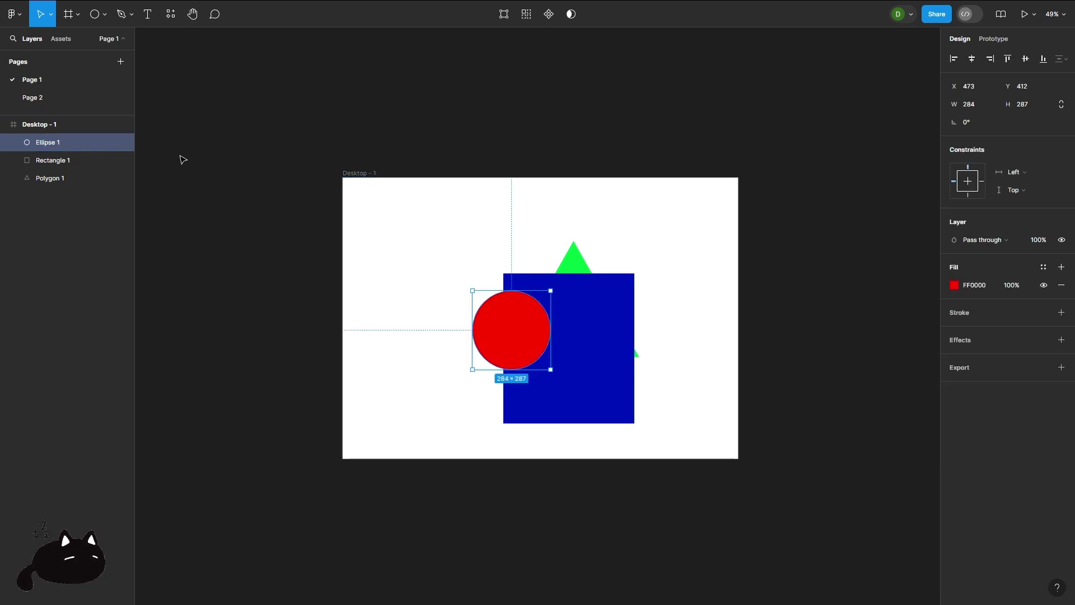
left_click(485, 237)
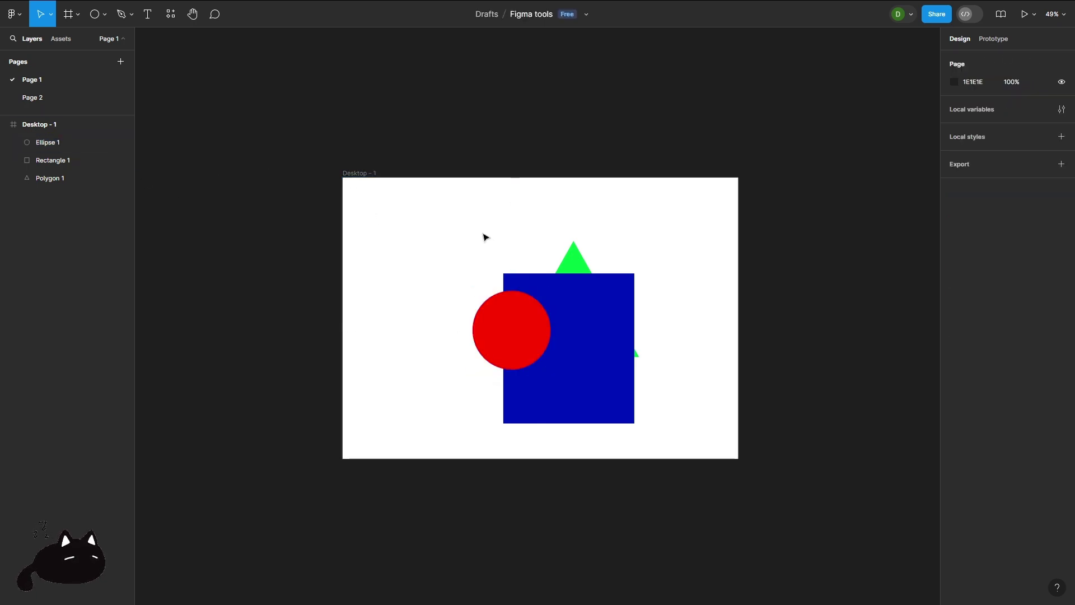
Step: Move the green triangle up and to the right so more of it shows behind the blue rectangle
left_click(581, 263)
left_click_drag(586, 261, 616, 224)
Step: Select the overlapping circle, rectangle and triangle in turn to compare their stacking with the layer order
left_click(526, 310)
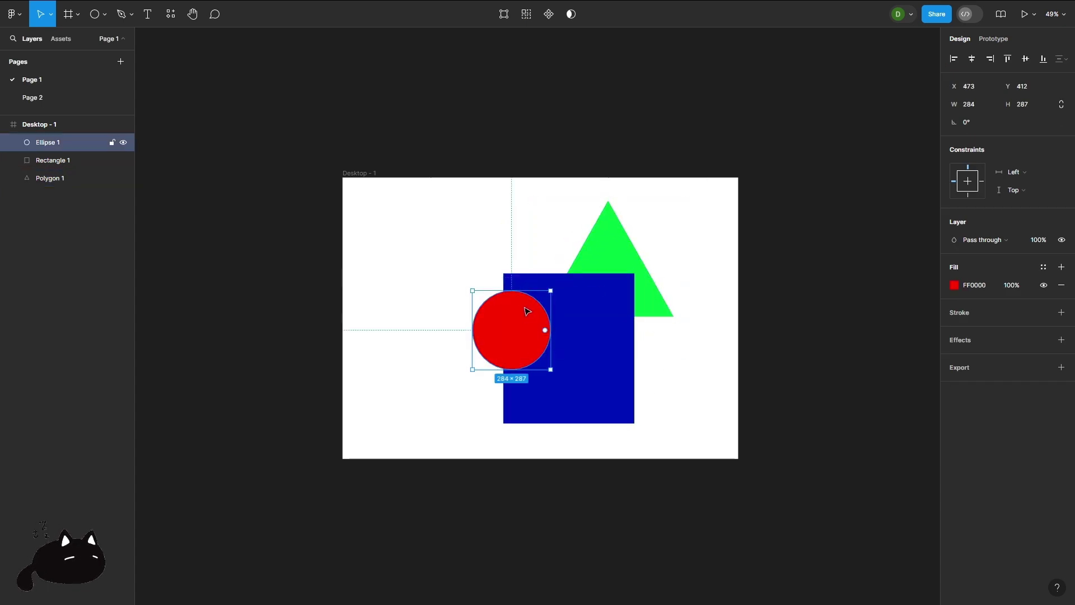
left_click(555, 257)
left_click(605, 286)
left_click(615, 244)
left_click(747, 132)
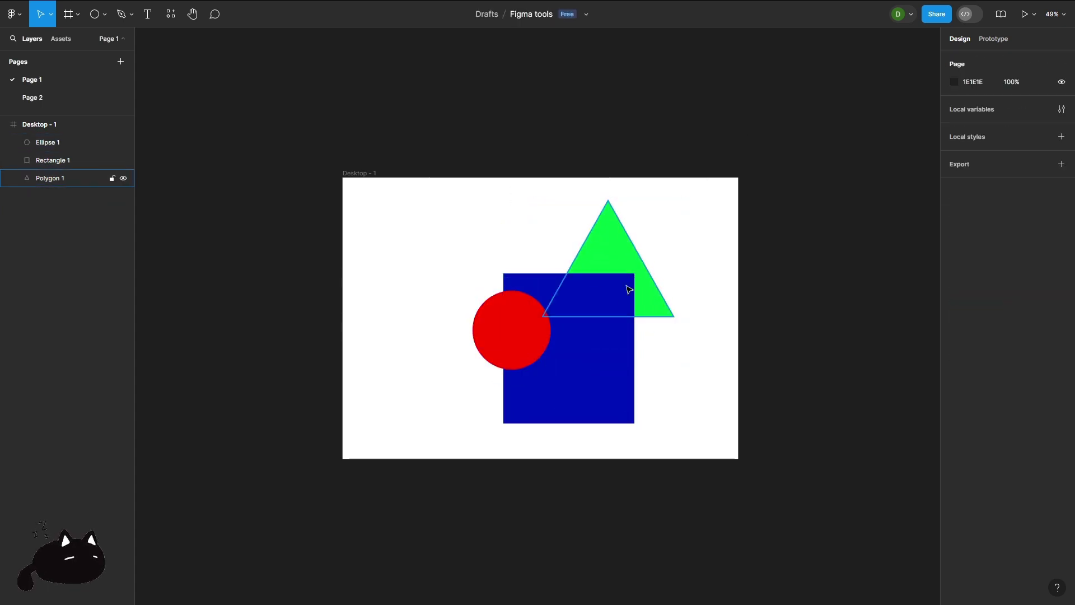
left_click(637, 268)
left_click(687, 300)
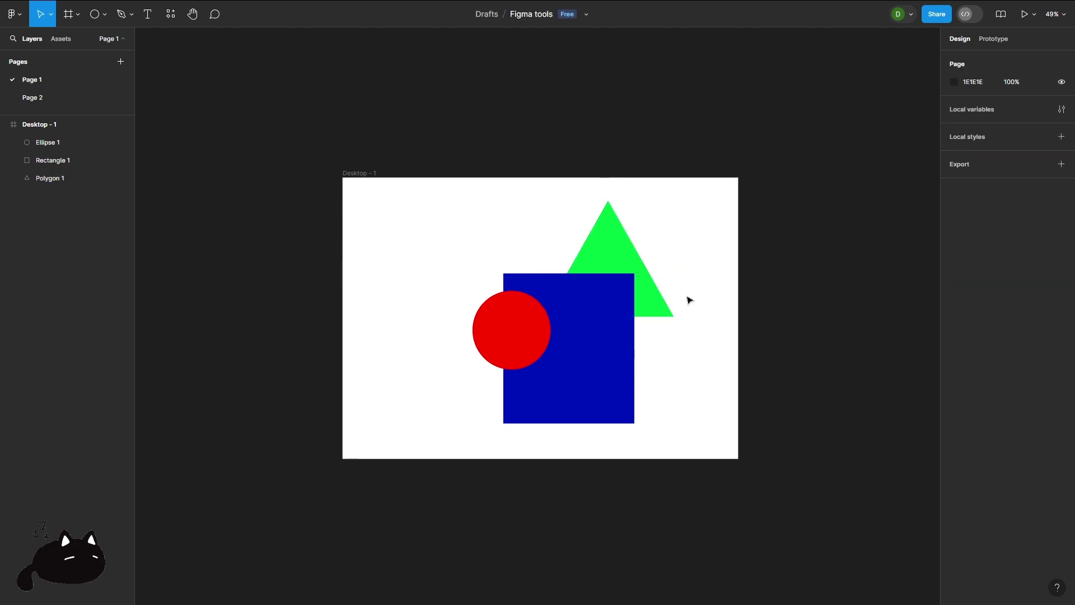
left_click(586, 353)
left_click(493, 335)
left_click(775, 244)
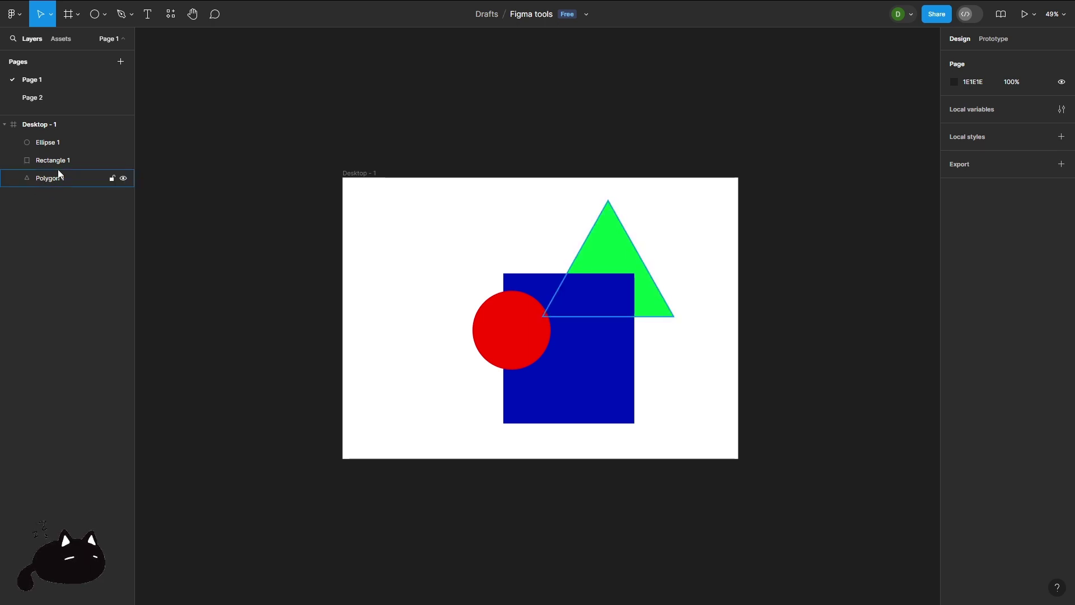
Step: Bring the green triangle's layer to the top of the Desktop frame's stack and move the triangle over the circle and rectangle
left_click_drag(50, 181, 65, 143)
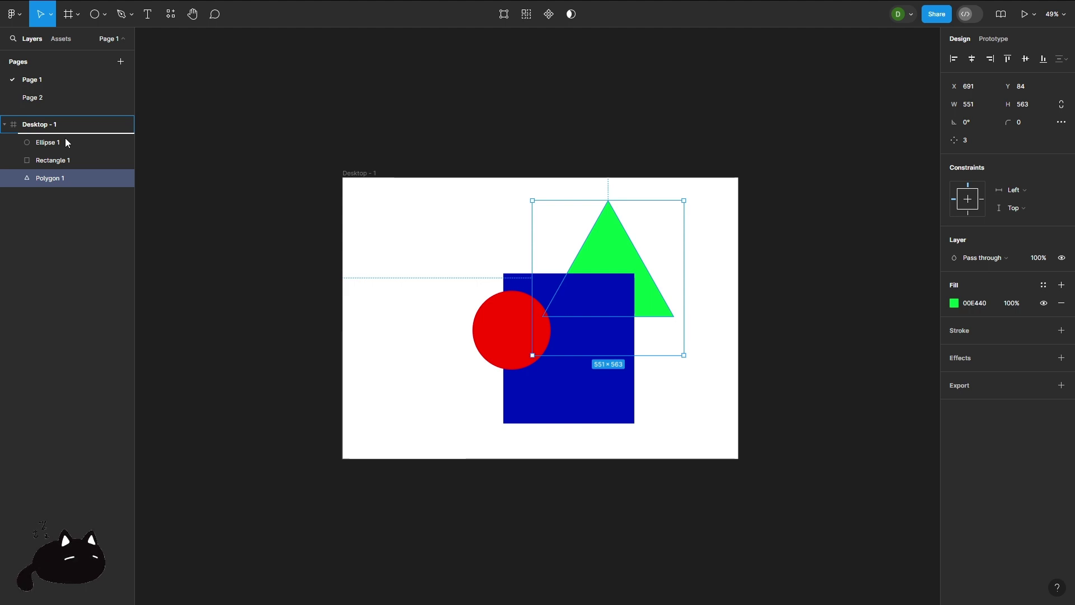
left_click_drag(65, 142, 65, 142)
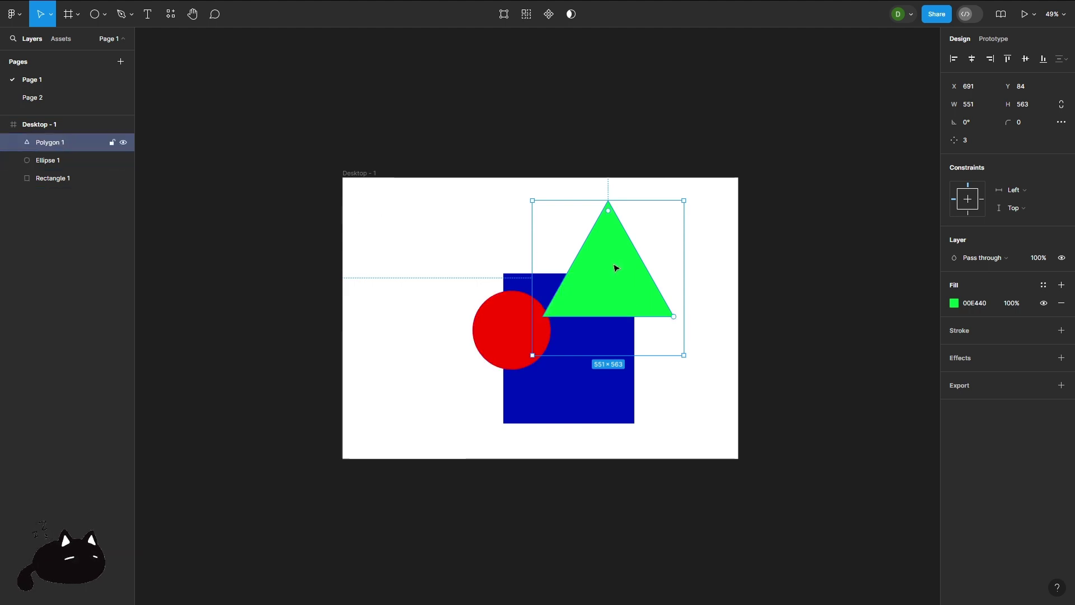
left_click_drag(617, 269, 568, 330)
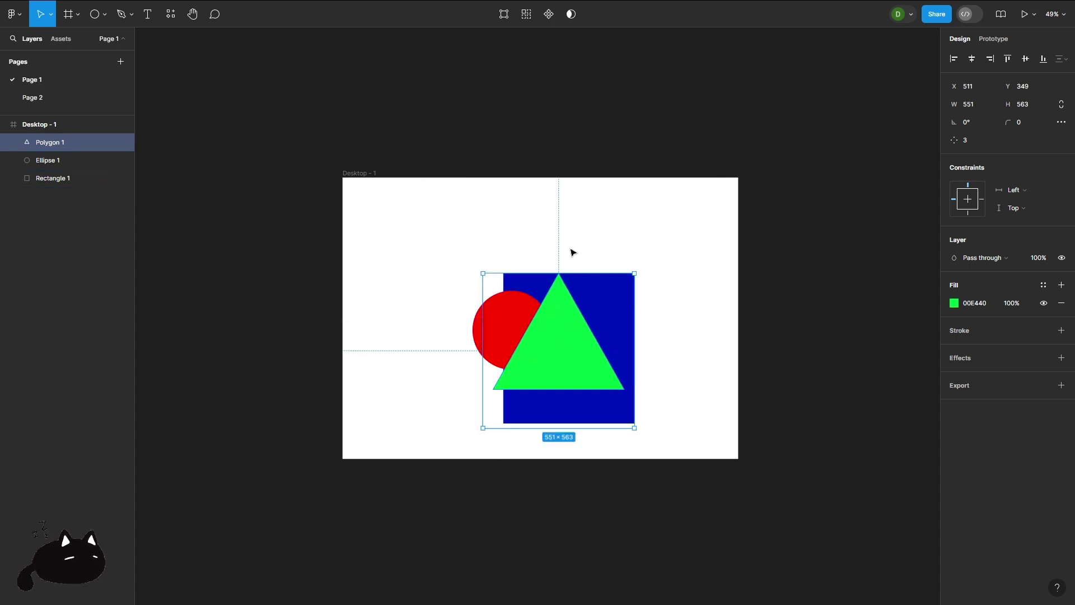
left_click(442, 249)
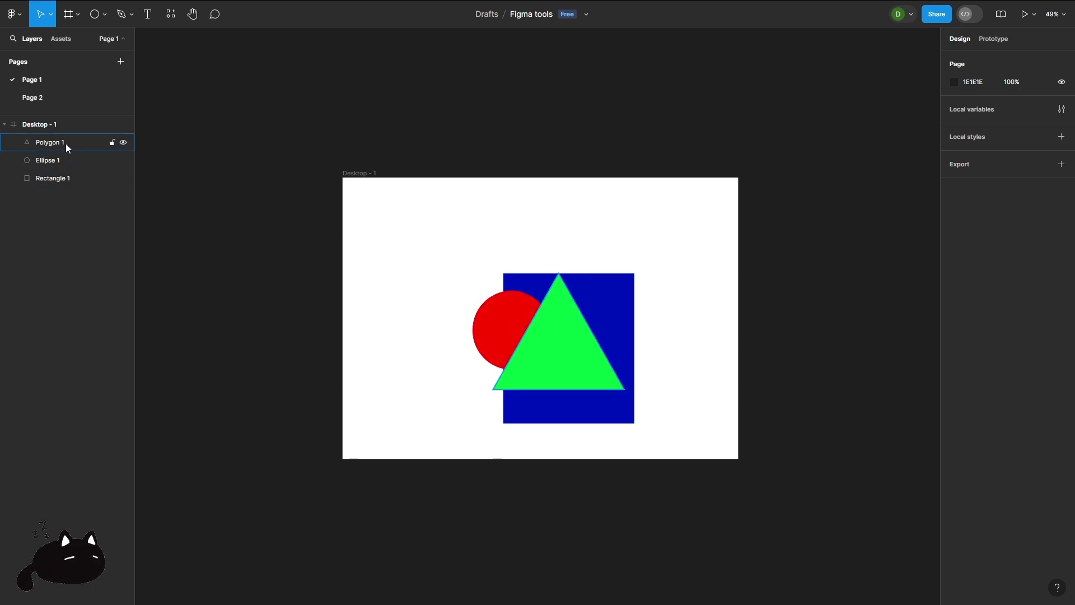
Step: Rename the green triangle's layer as Segitiga
double_click(49, 142)
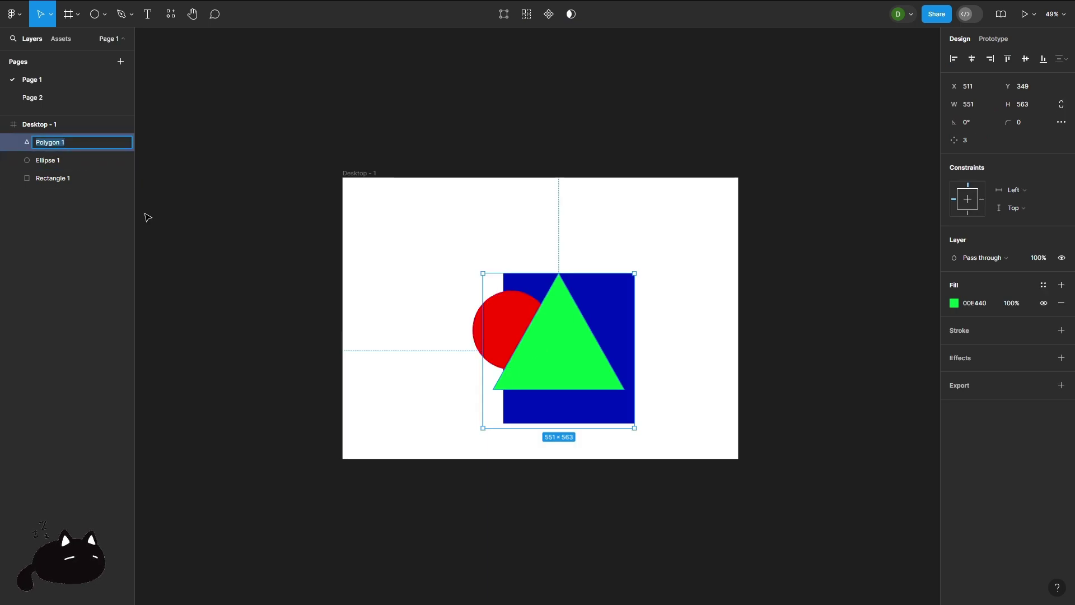
type("Segitiga")
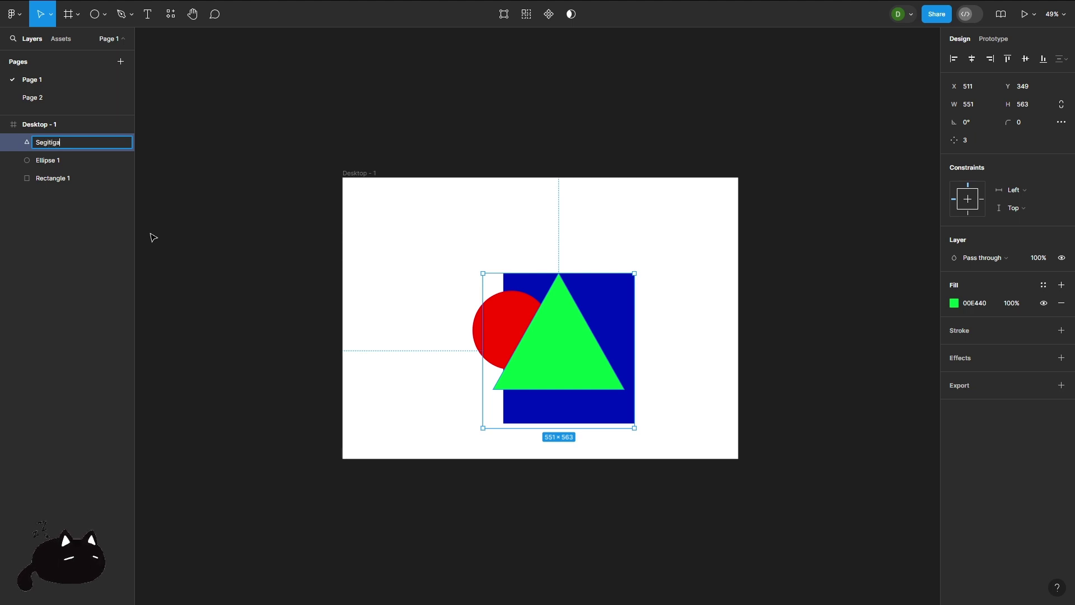
left_click(168, 175)
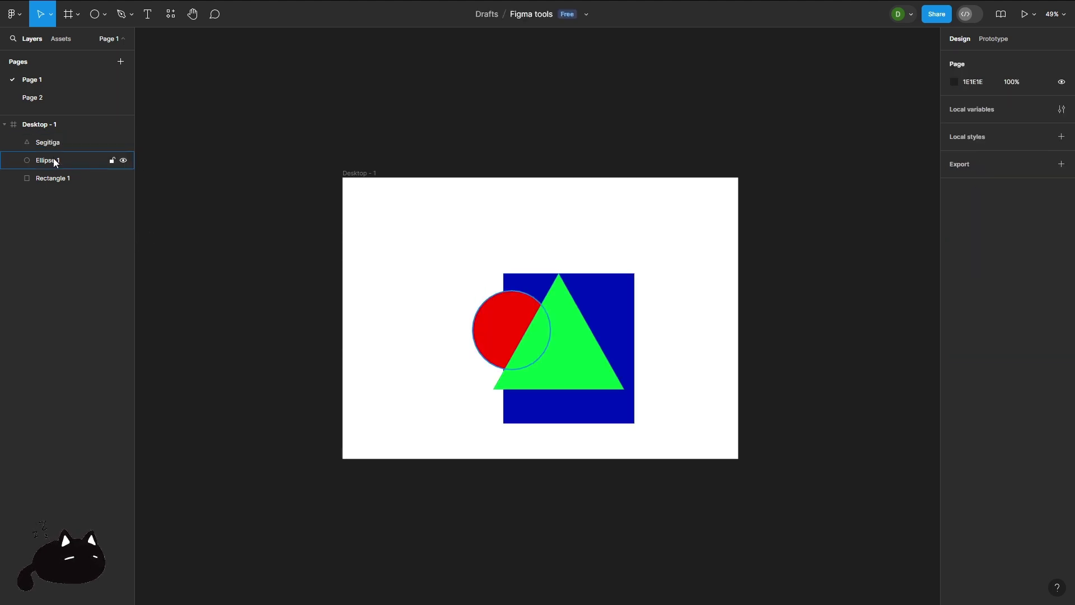
Step: Rename the red circle's layer as Lingkaran
left_click(487, 324)
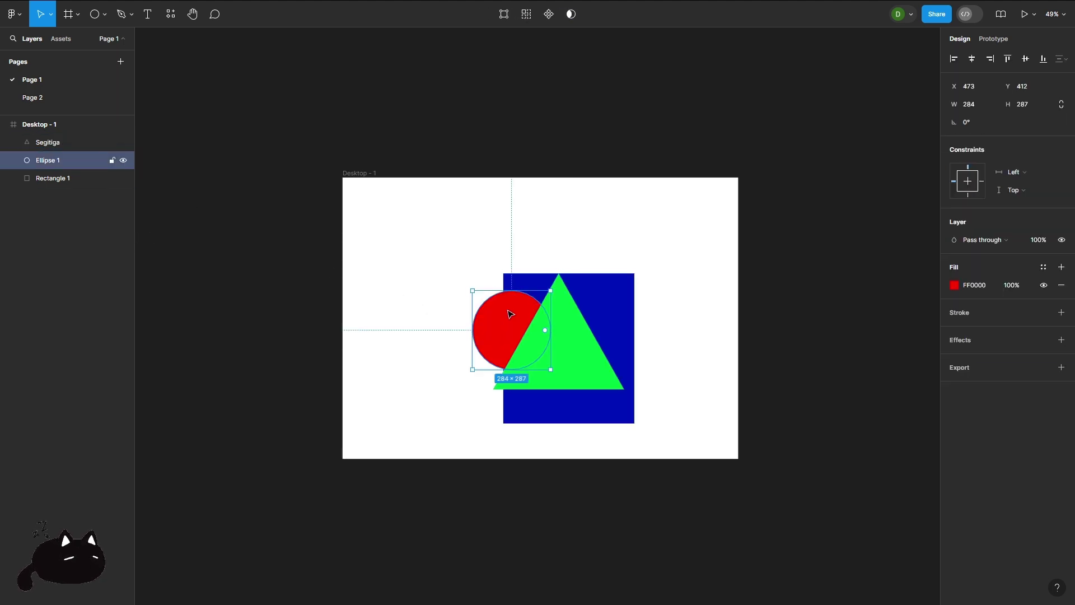
double_click(53, 162)
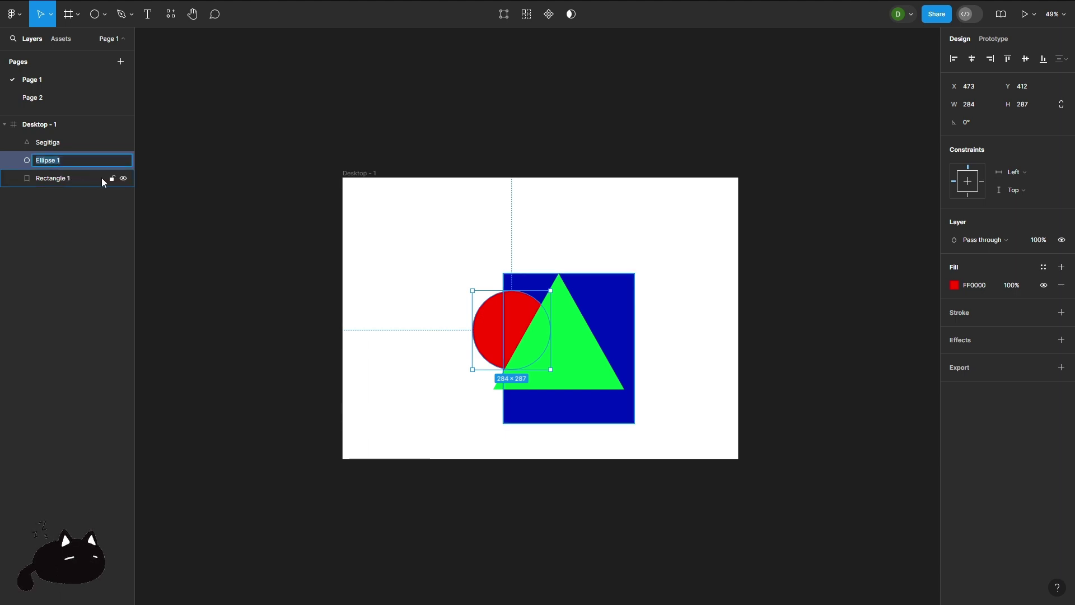
type("Lin")
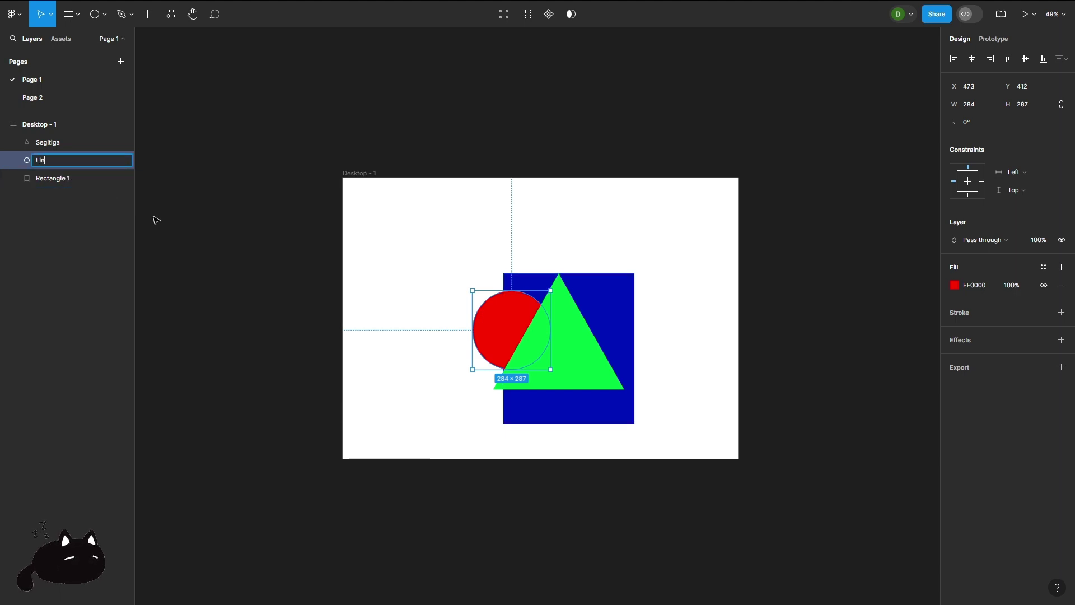
type("gfkaran")
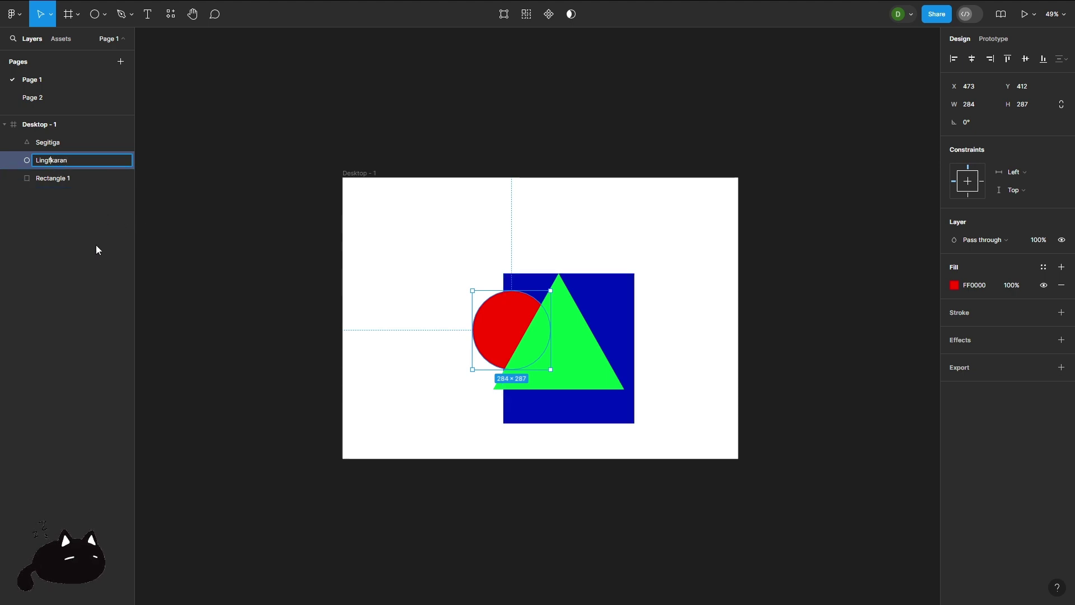
key("BackSpace")
left_click(190, 189)
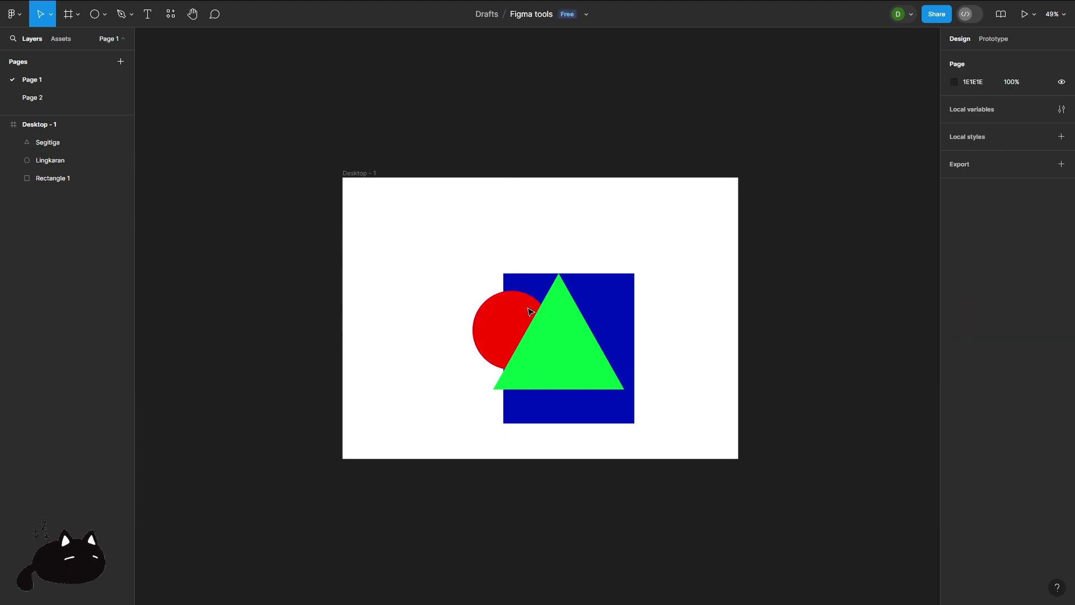
Step: Rename the blue rectangle's layer as Kotak, and collapse and re-expand the Desktop frame's list of nested layers
left_click(623, 298)
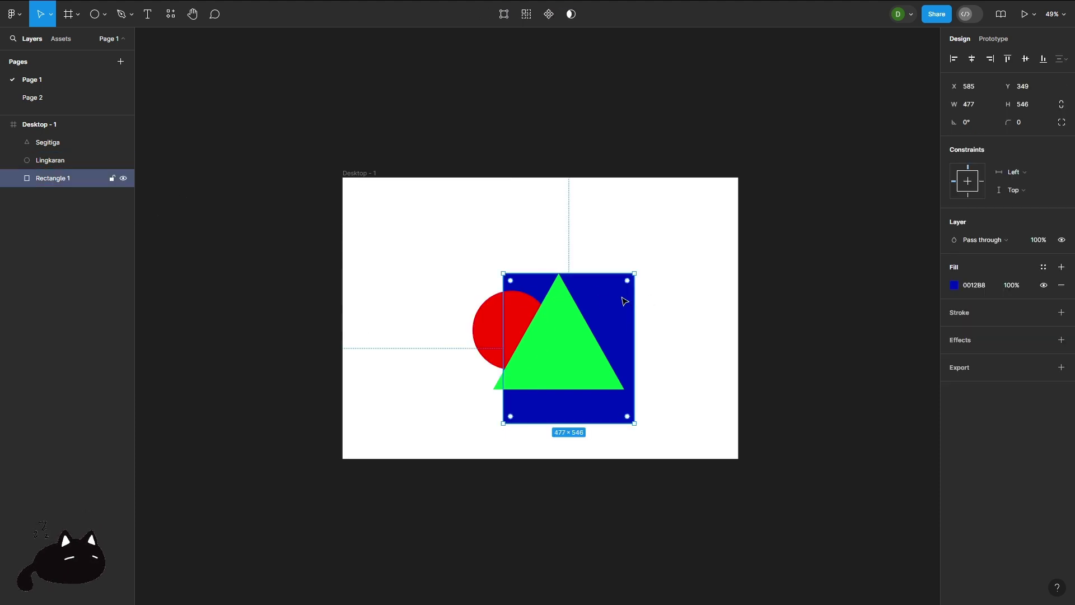
double_click(61, 178)
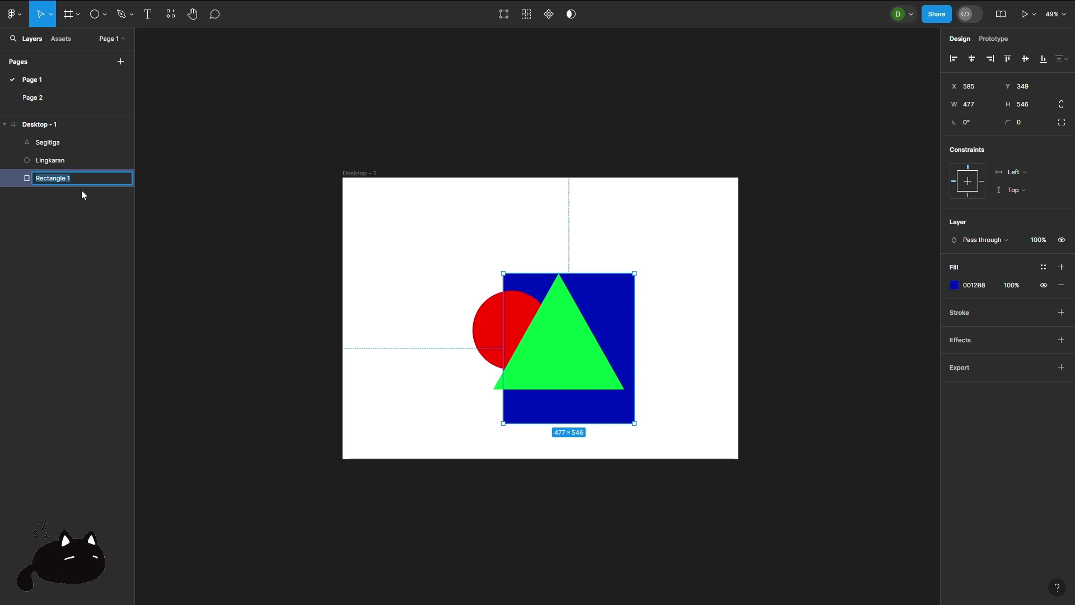
type("Kotak")
left_click(184, 268)
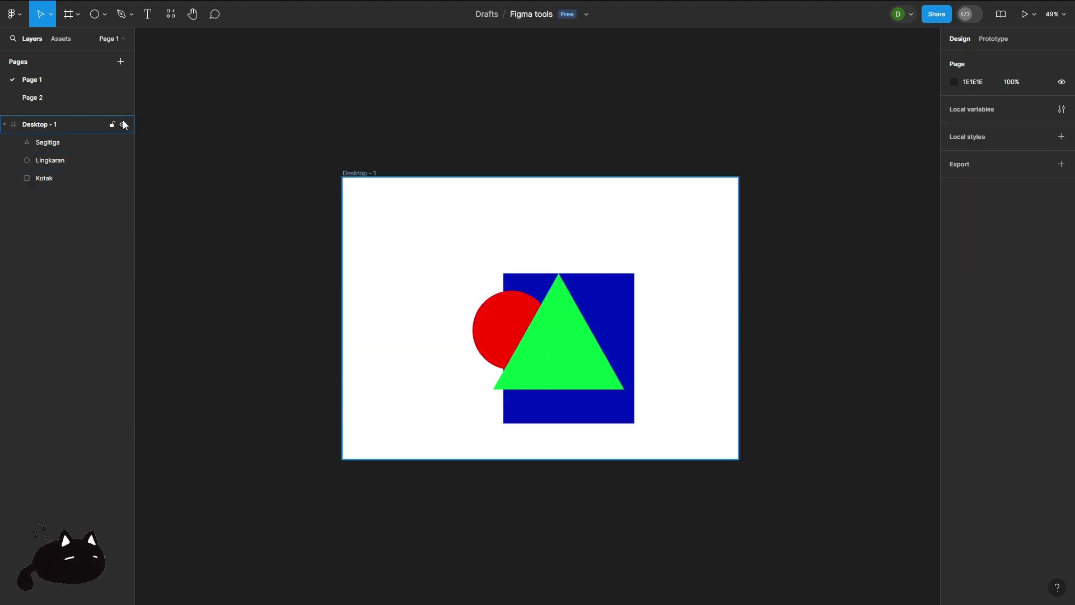
left_click(5, 124)
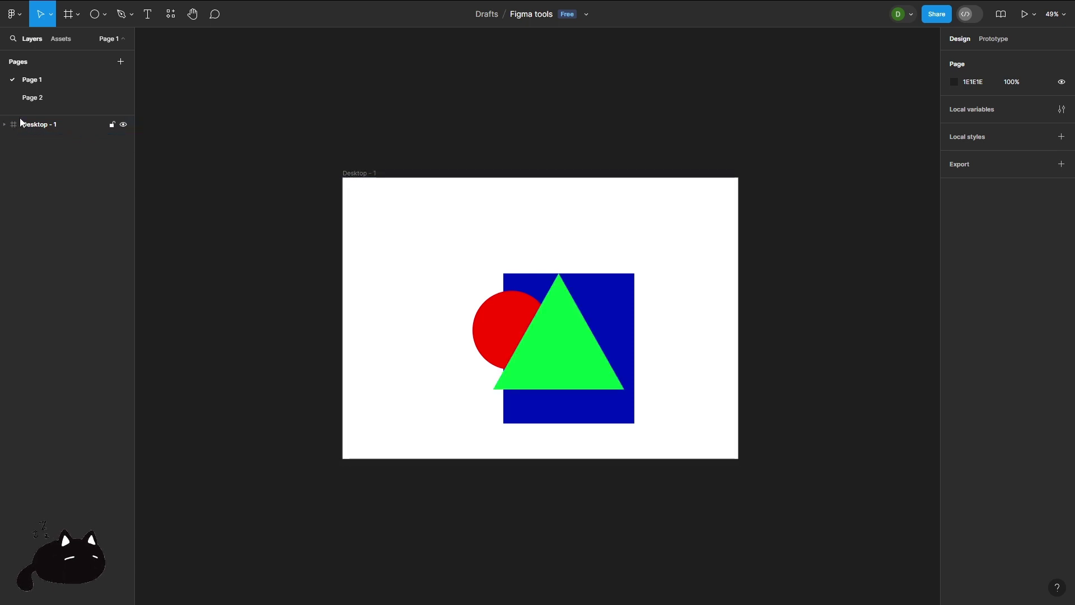
left_click(5, 125)
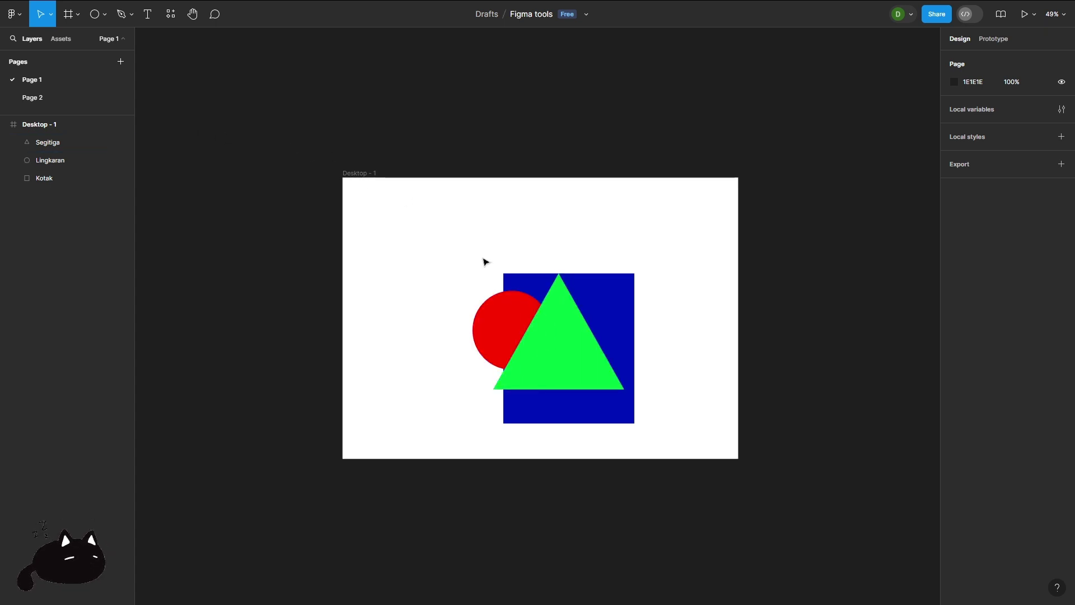
Step: Switch to Page 2 and add a frame there with the 1440×1024 Desktop preset
left_click(80, 103)
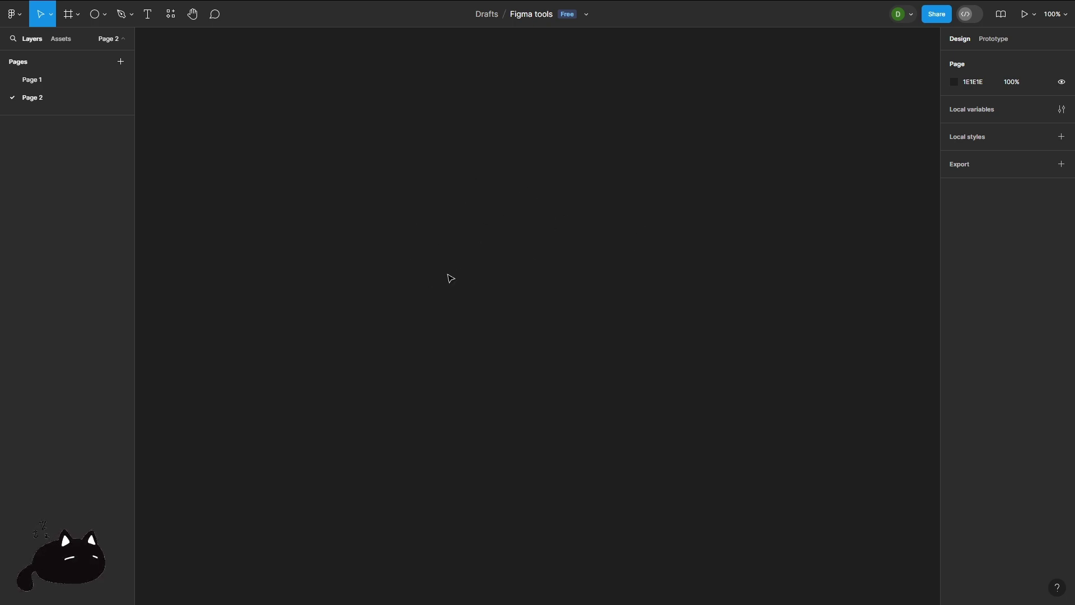
left_click(78, 21)
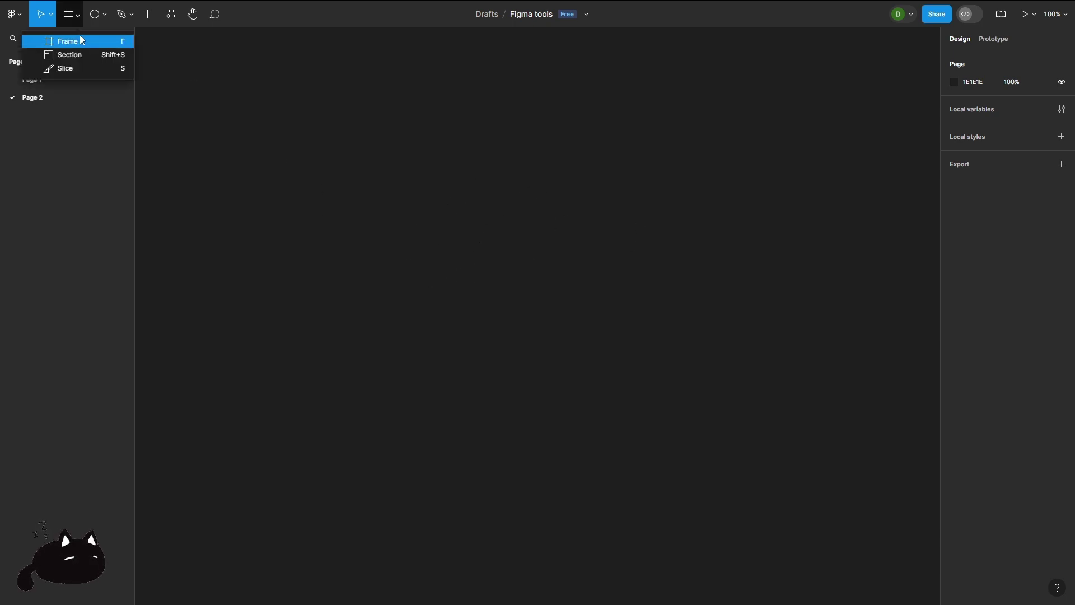
left_click(79, 36)
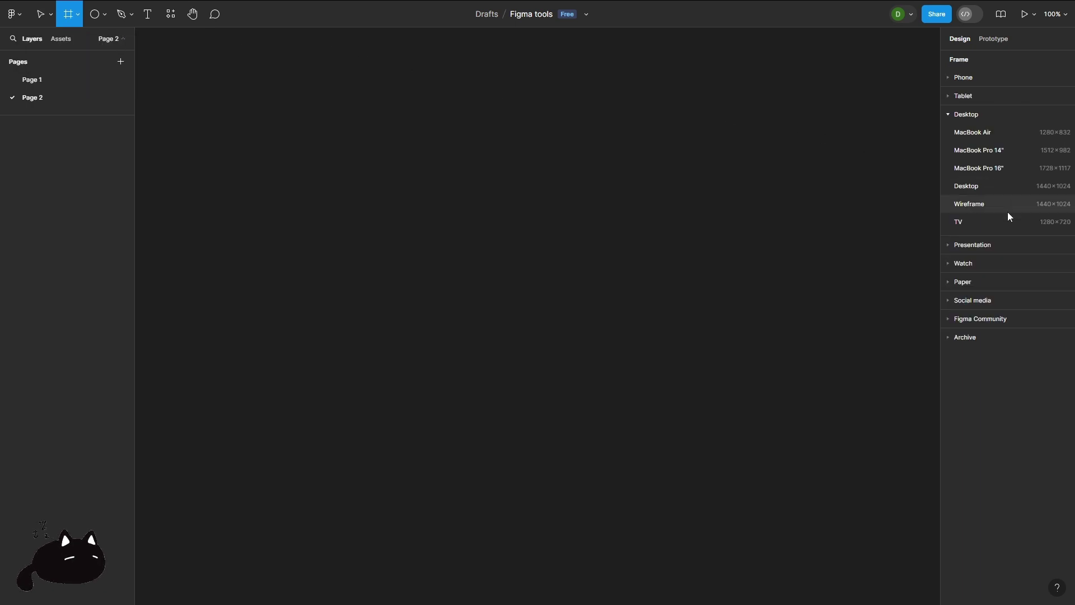
left_click(1002, 190)
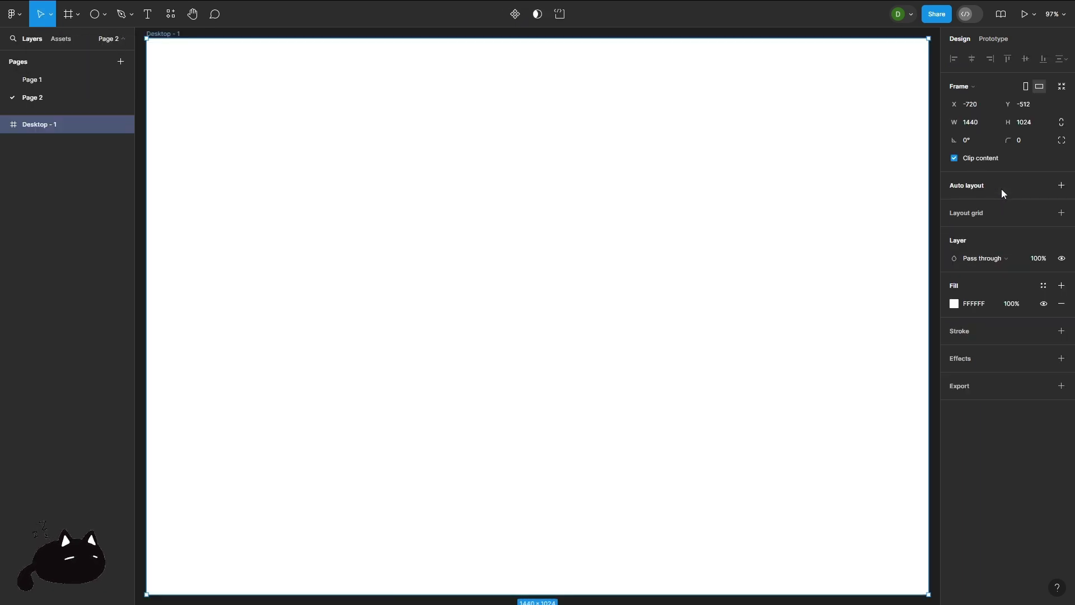
scroll(643, 319, "down", 5)
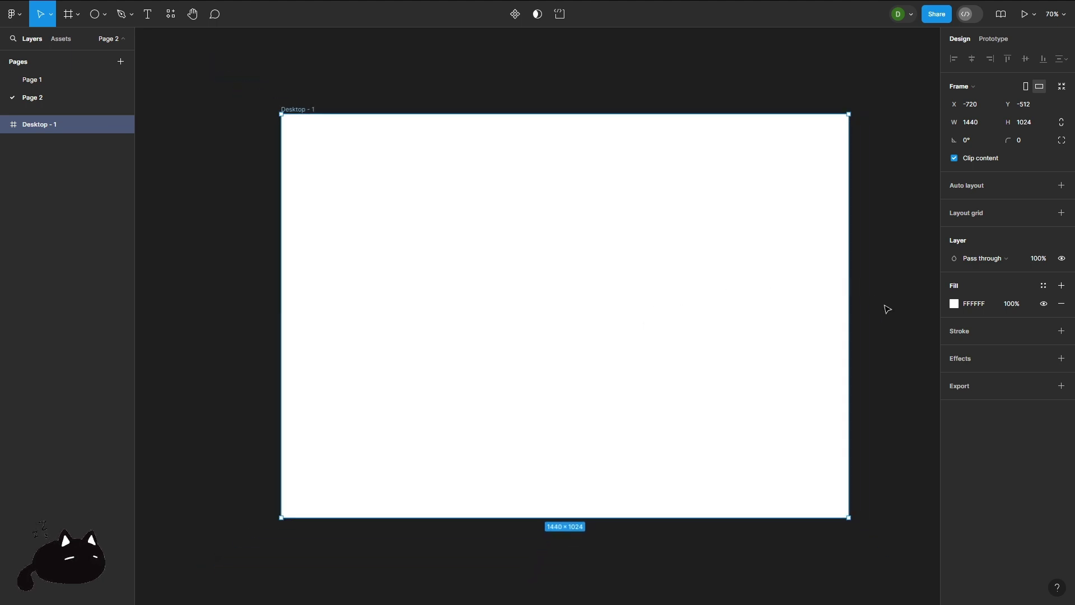
scroll(884, 310, "down", 2)
left_click(919, 301)
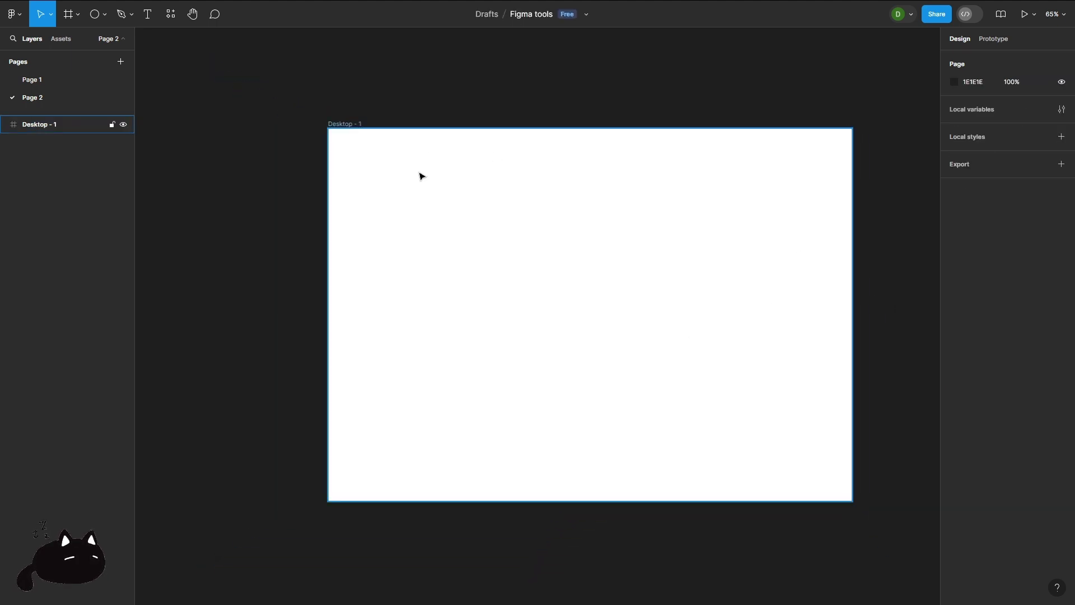
Step: Switch between Page 1 and Page 2, ending on Page 1, and open Page 1's name for editing and its page options
left_click(37, 81)
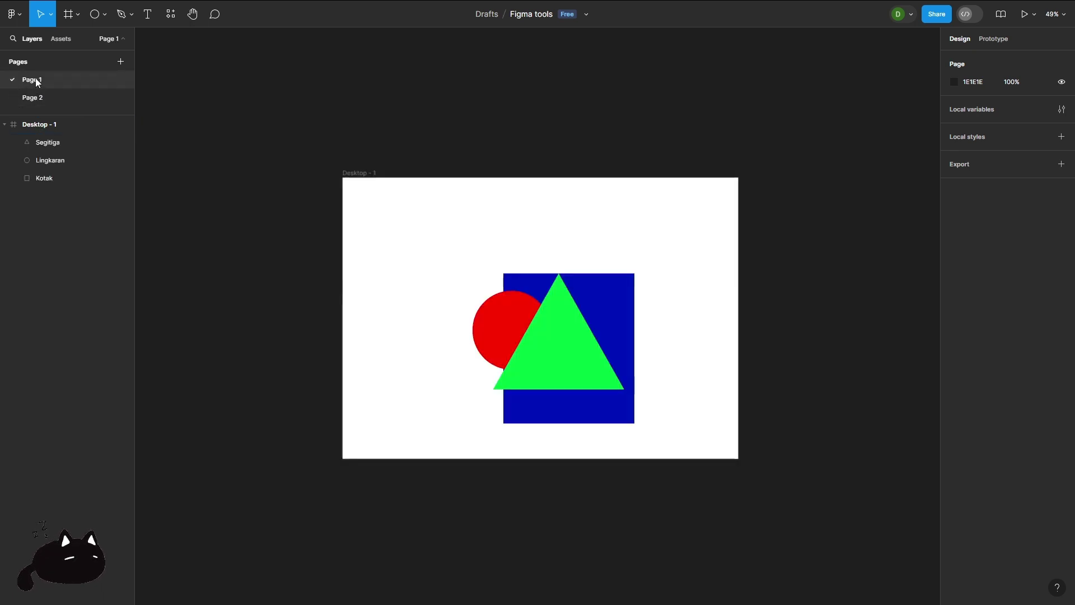
double_click(37, 81)
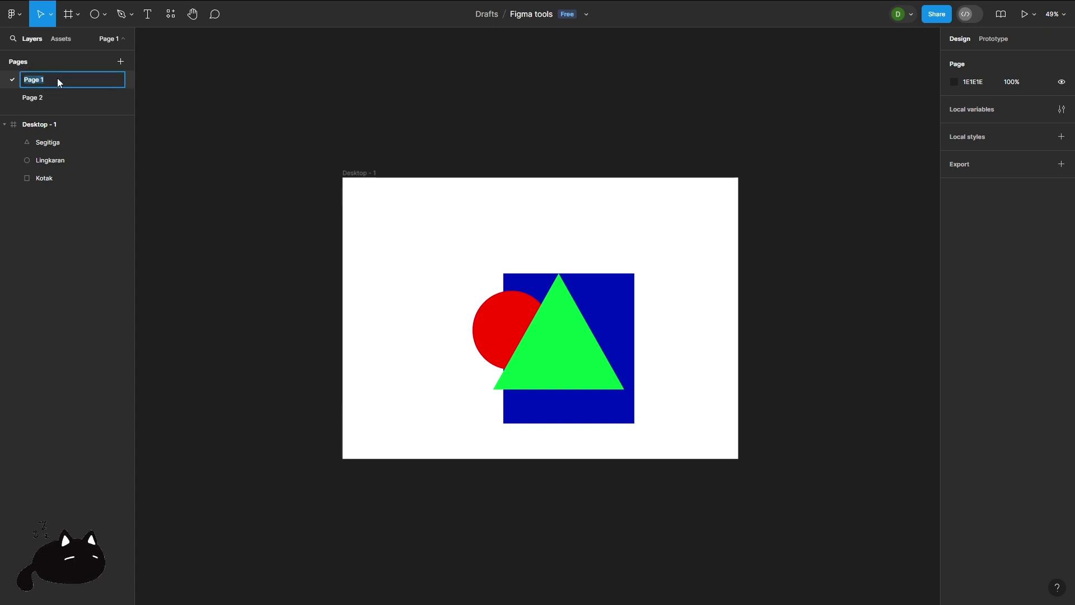
left_click(34, 98)
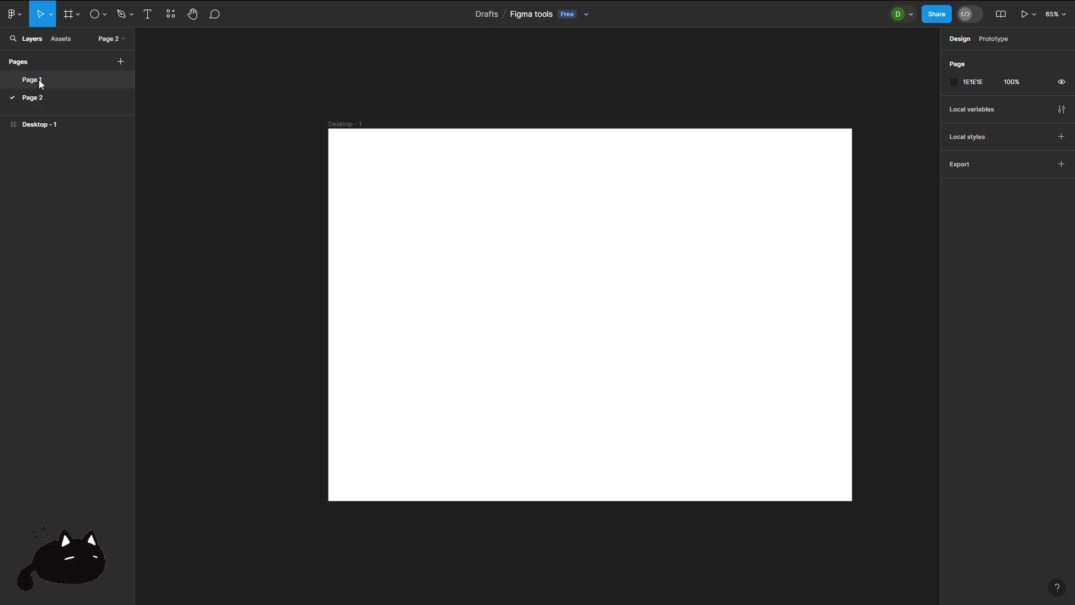
right_click(39, 80)
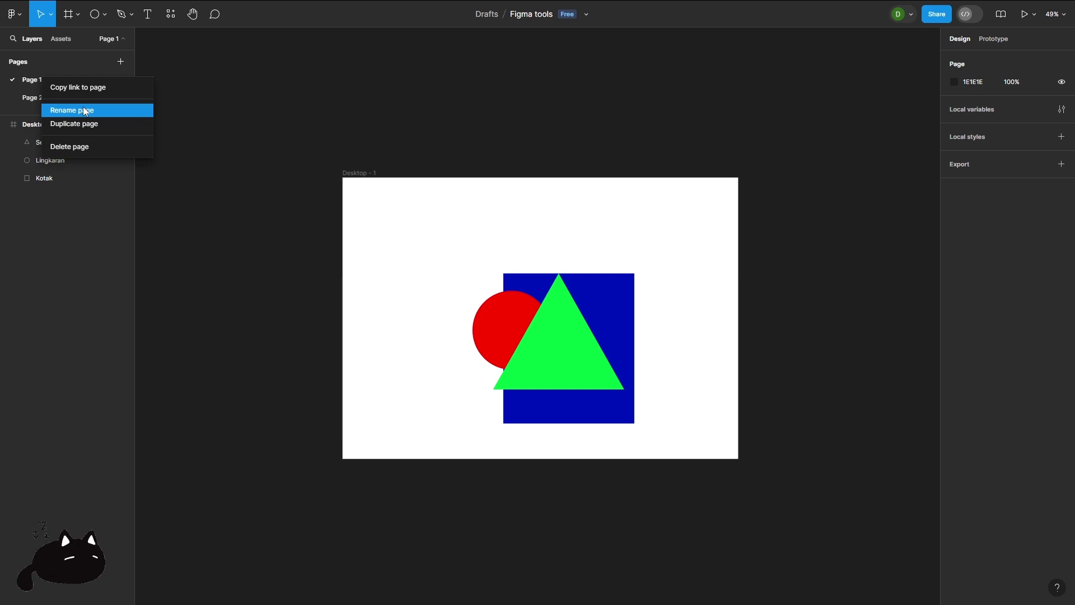
left_click(254, 114)
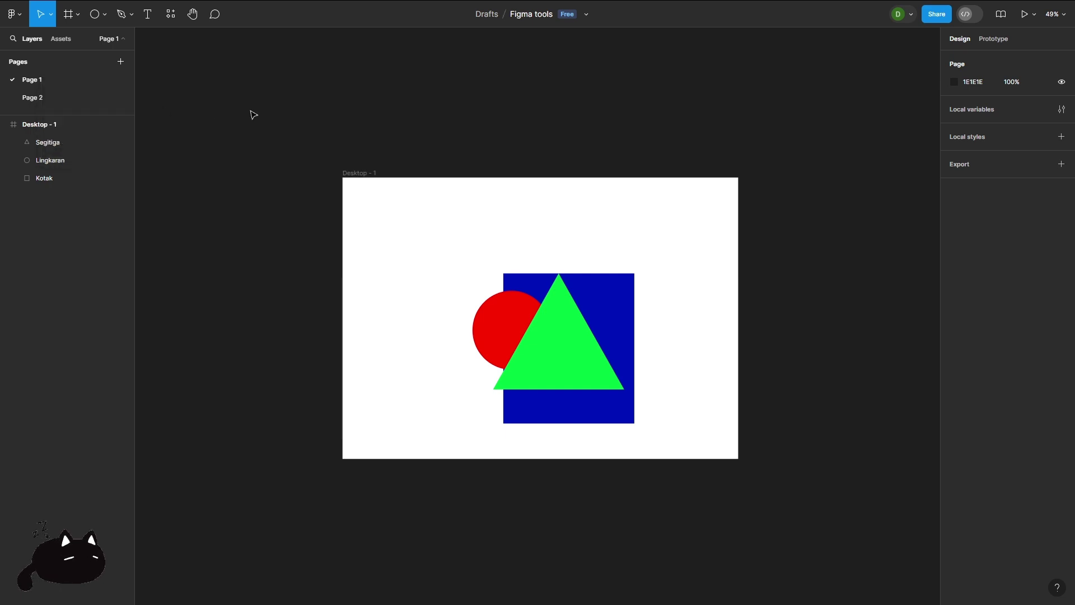
double_click(31, 81)
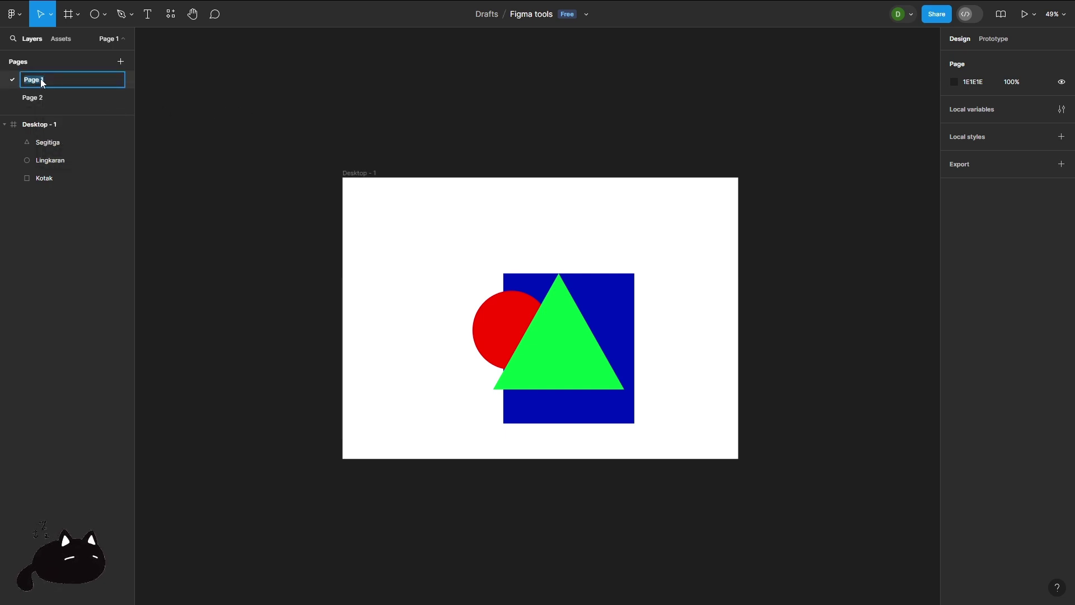
left_click(187, 93)
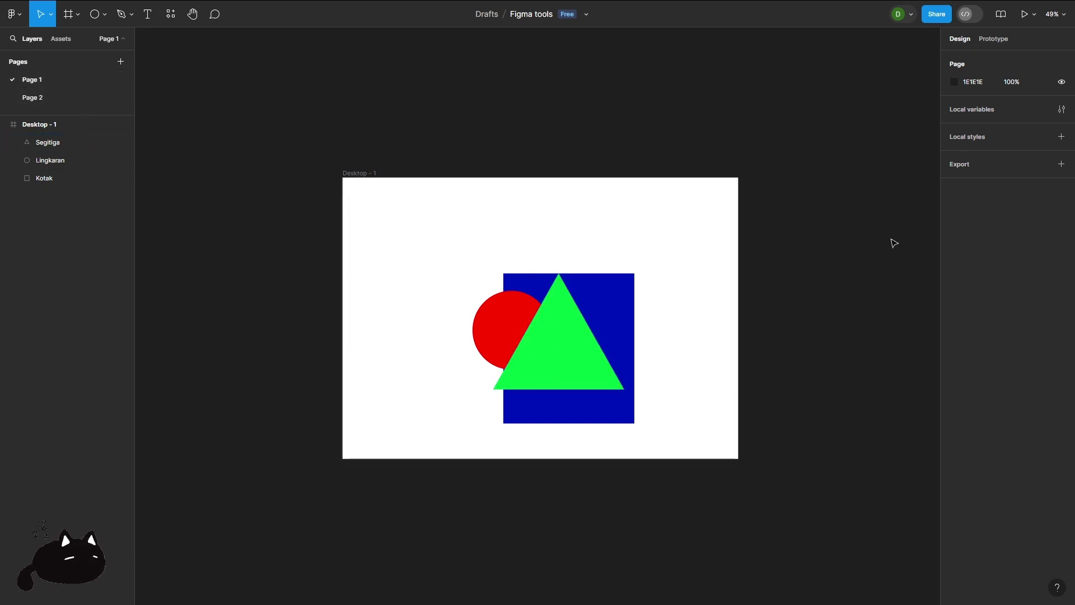
Step: Spread the shapes apart in the frame: rectangle at about X 876, Y 239, circle near the upper-left corner, triangle between them and lower
left_click_drag(619, 300, 689, 274)
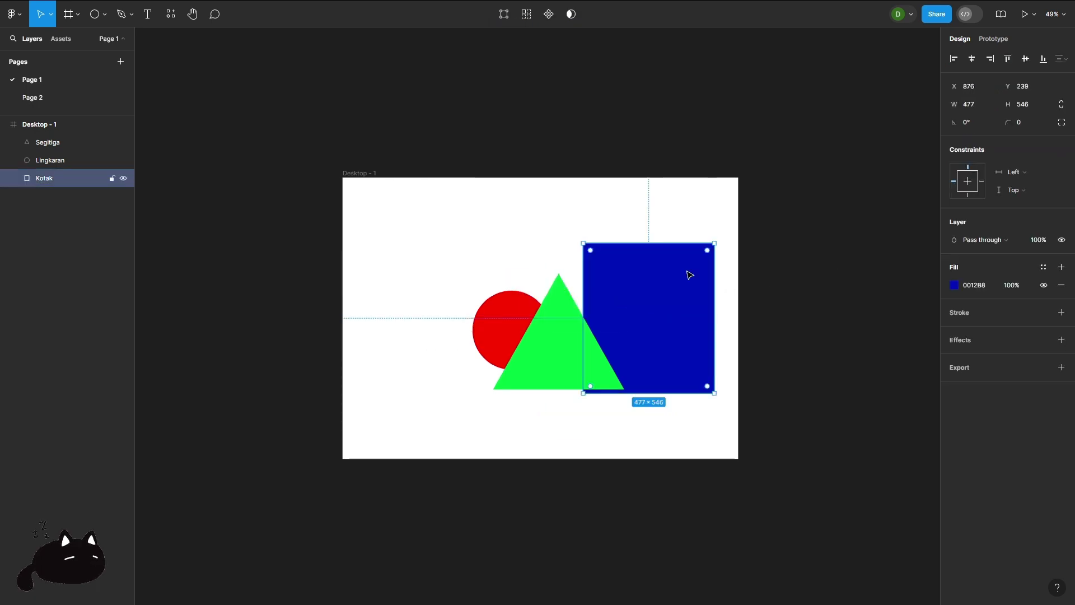
left_click(498, 315)
key("Return")
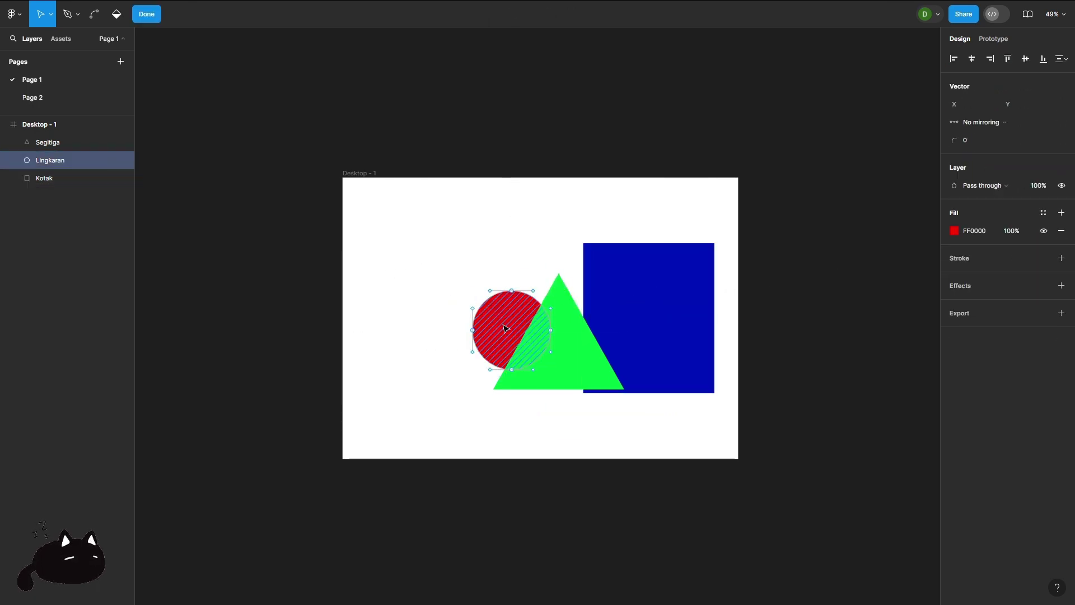
key("Escape")
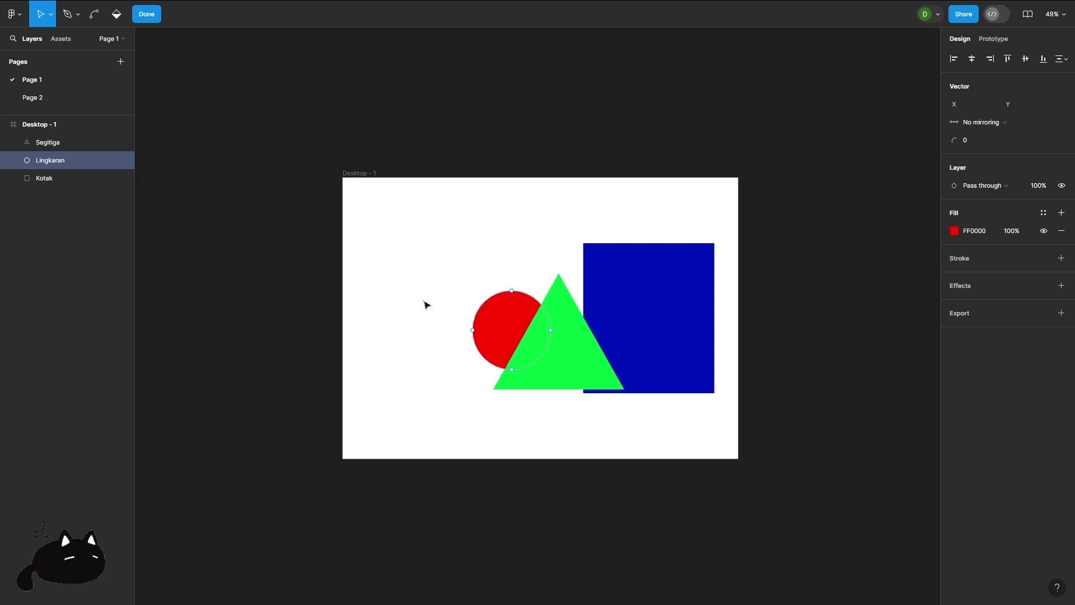
key("Escape")
key("ctrl+z")
left_click_drag(553, 324, 477, 335)
left_click(645, 320)
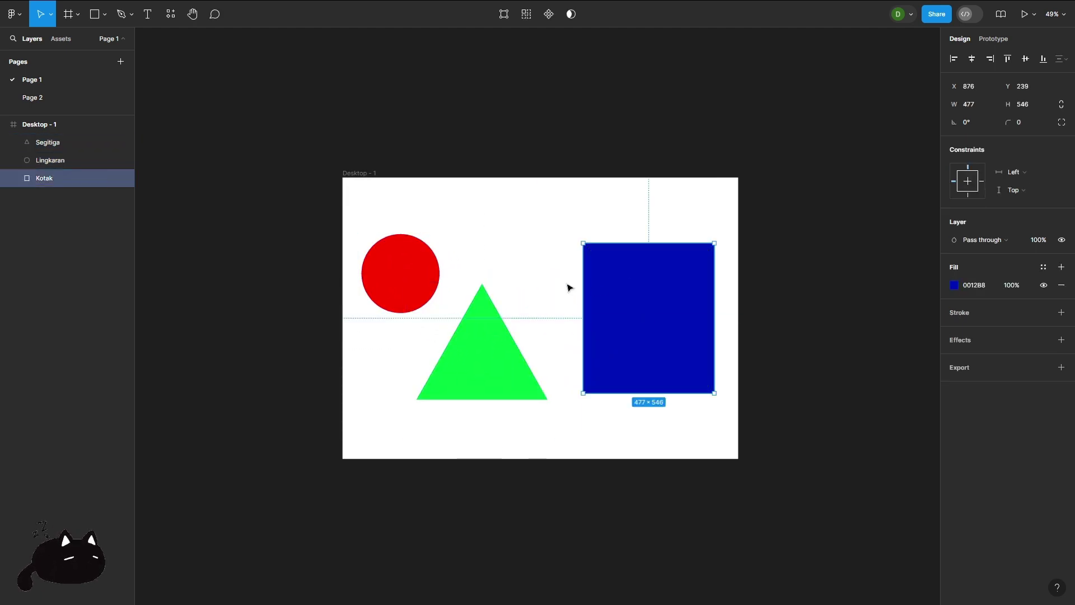
left_click(456, 143)
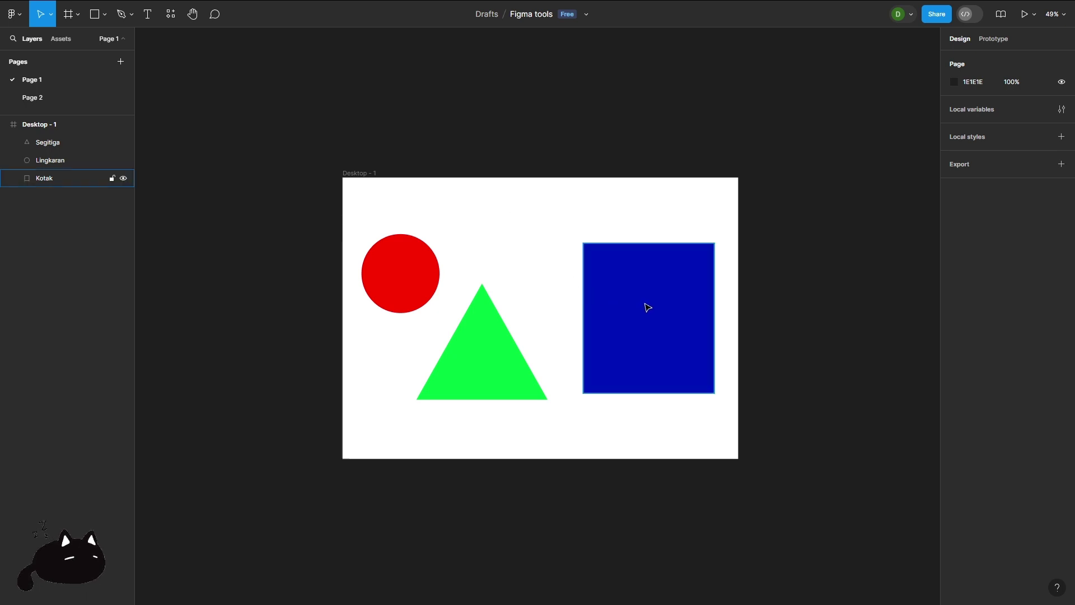
Step: Move the blue rectangle to about X 797, Y 182, and set its corner radius to 10
left_click_drag(646, 305, 624, 289)
left_click(838, 207)
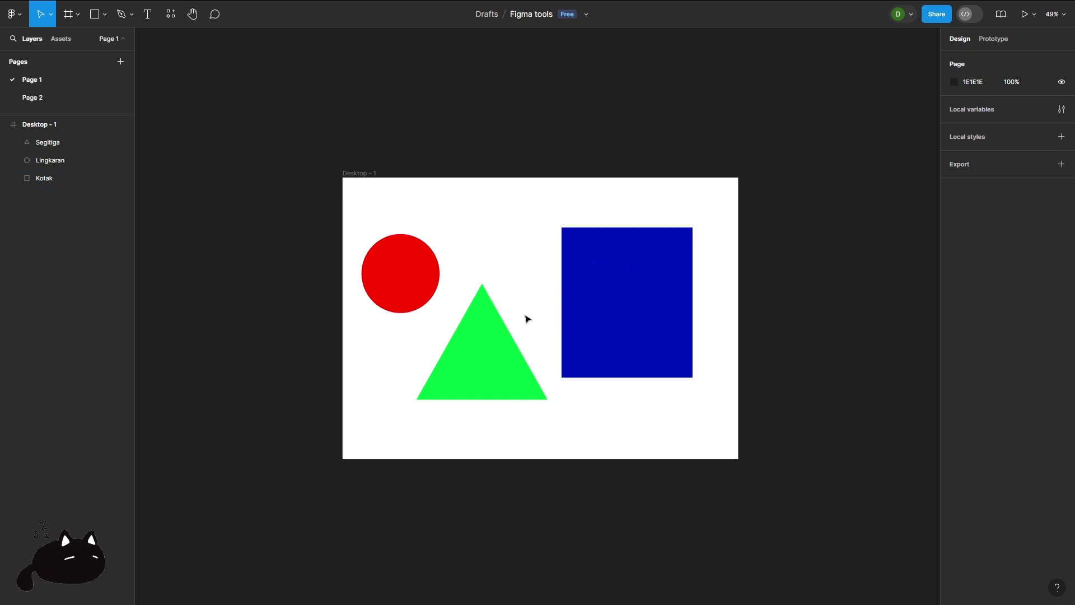
left_click(587, 308)
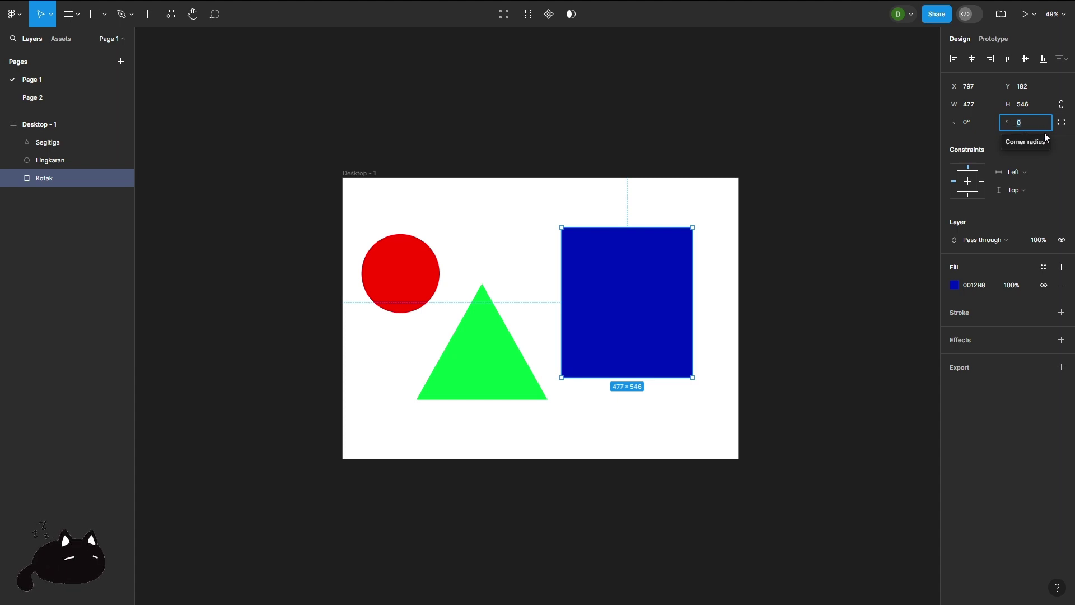
type("10")
left_click(761, 274)
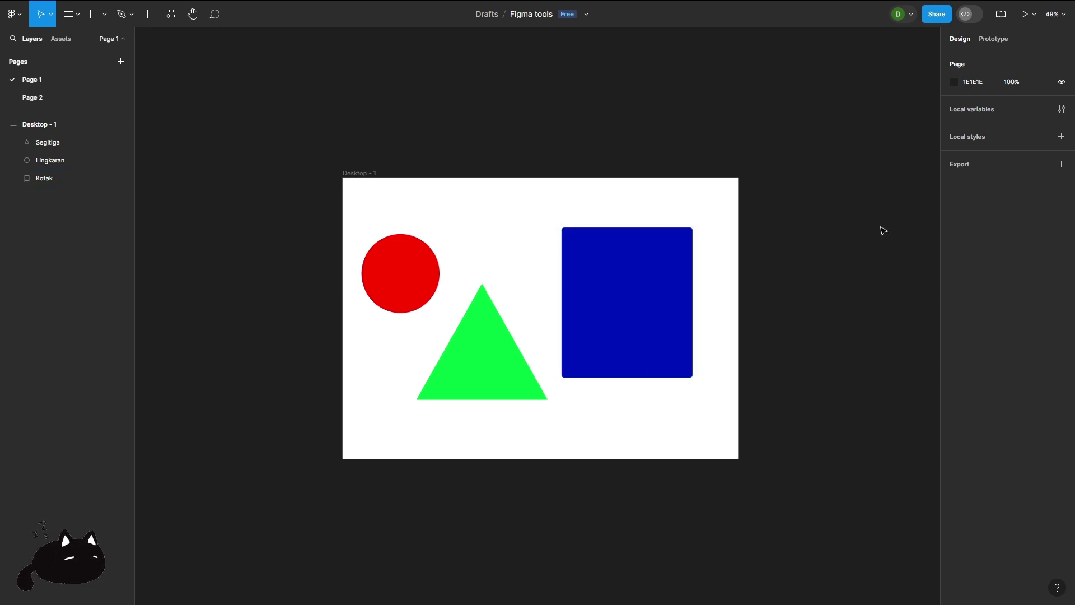
Step: Rotate the blue rectangle freehand to about 3°, and set its rotation to 180°
left_click(663, 286)
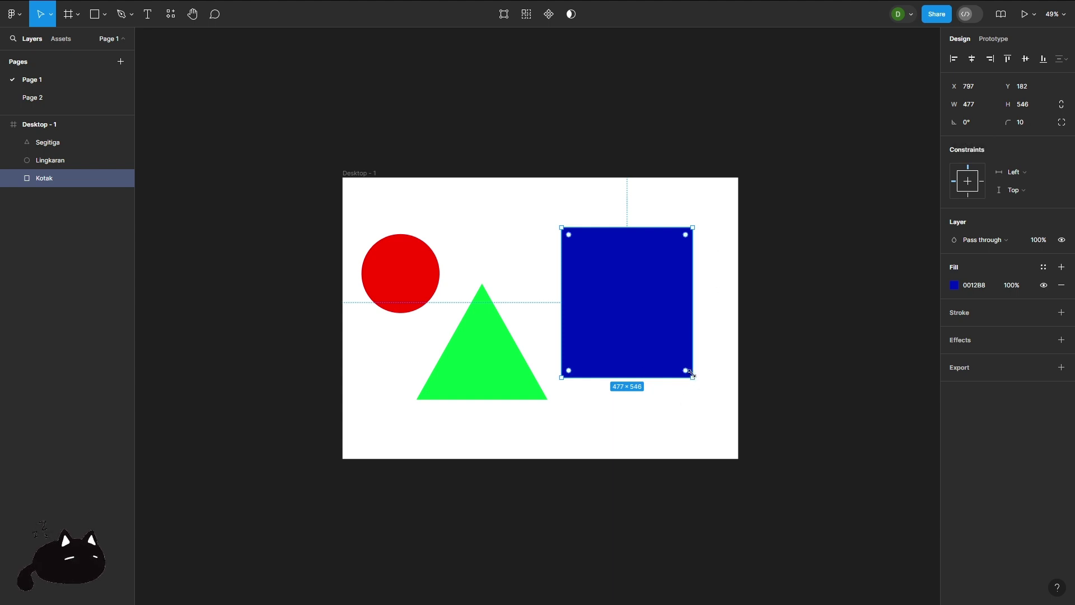
mouse_move(692, 384)
left_mouse_down()
mouse_move(617, 415)
mouse_move(569, 389)
mouse_move(623, 403)
mouse_move(692, 372)
left_mouse_up()
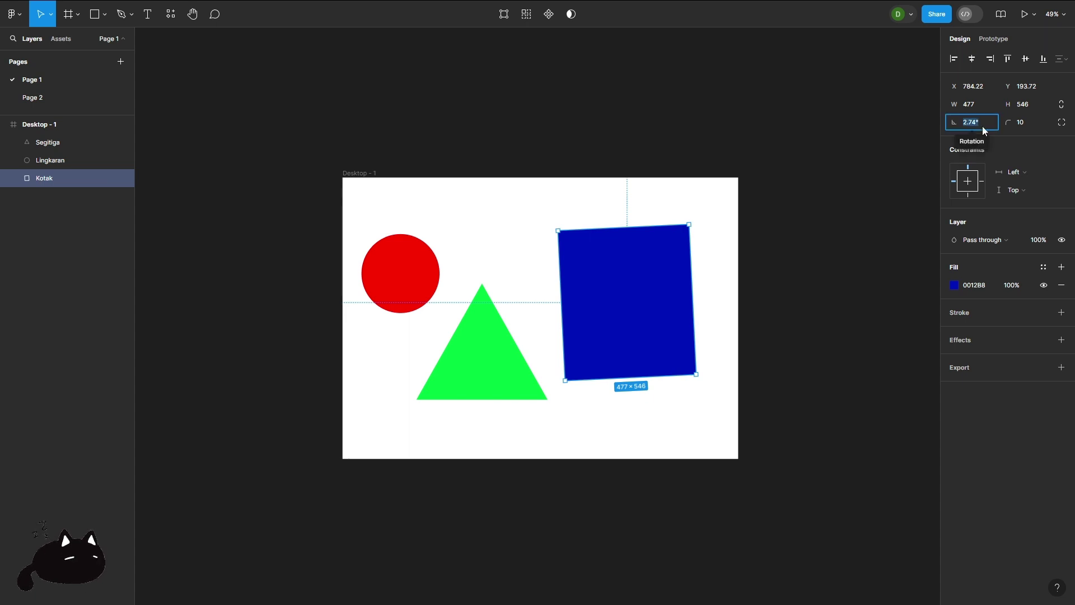
type("180")
key("Return")
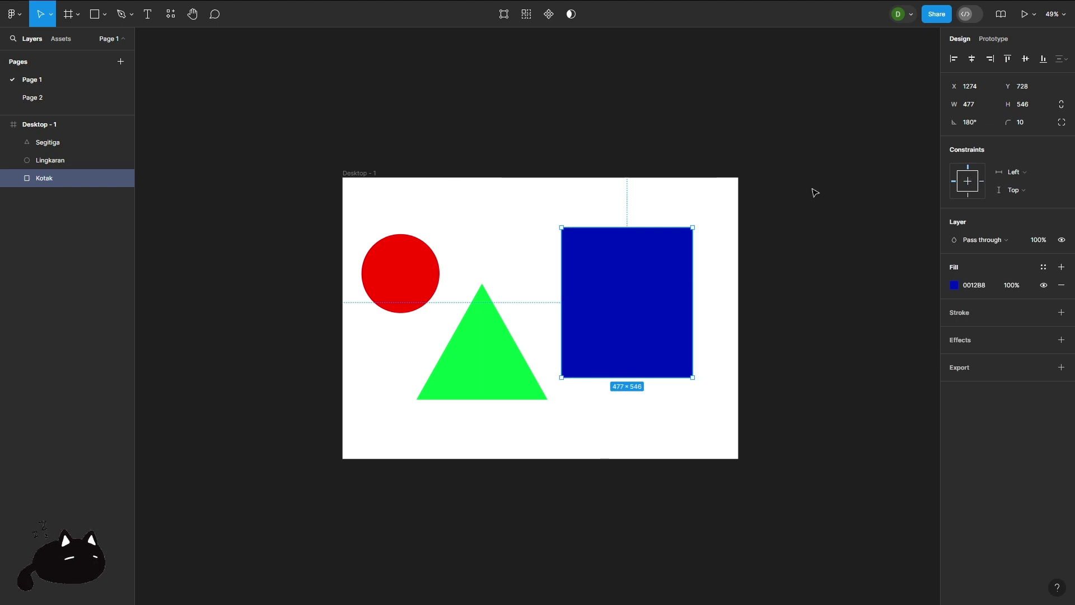
Step: Set the blue rectangle's rotation to 45°
left_click(969, 123)
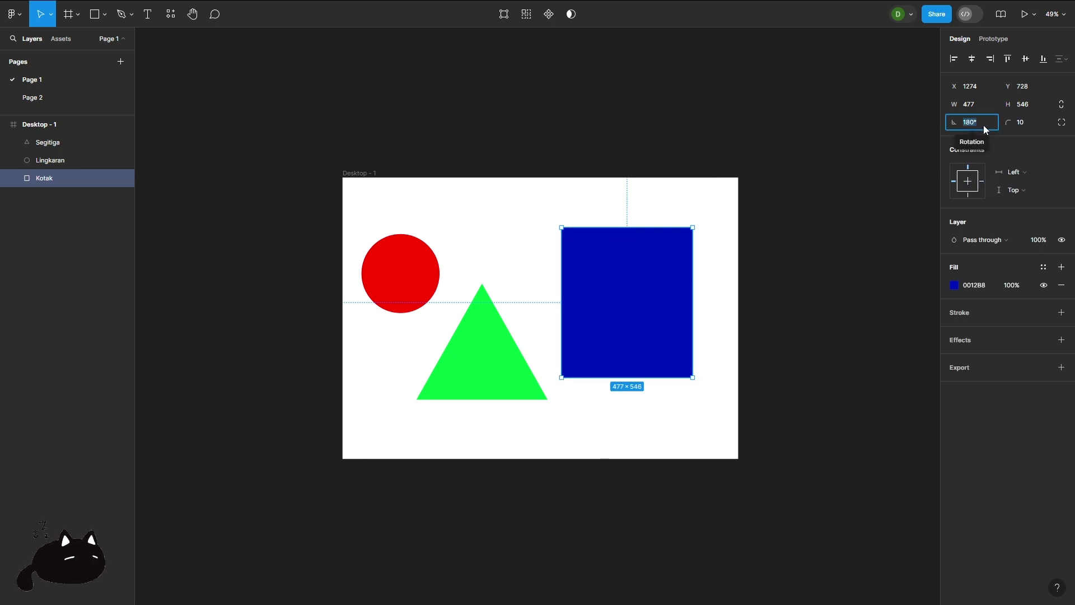
type("45")
key("Return")
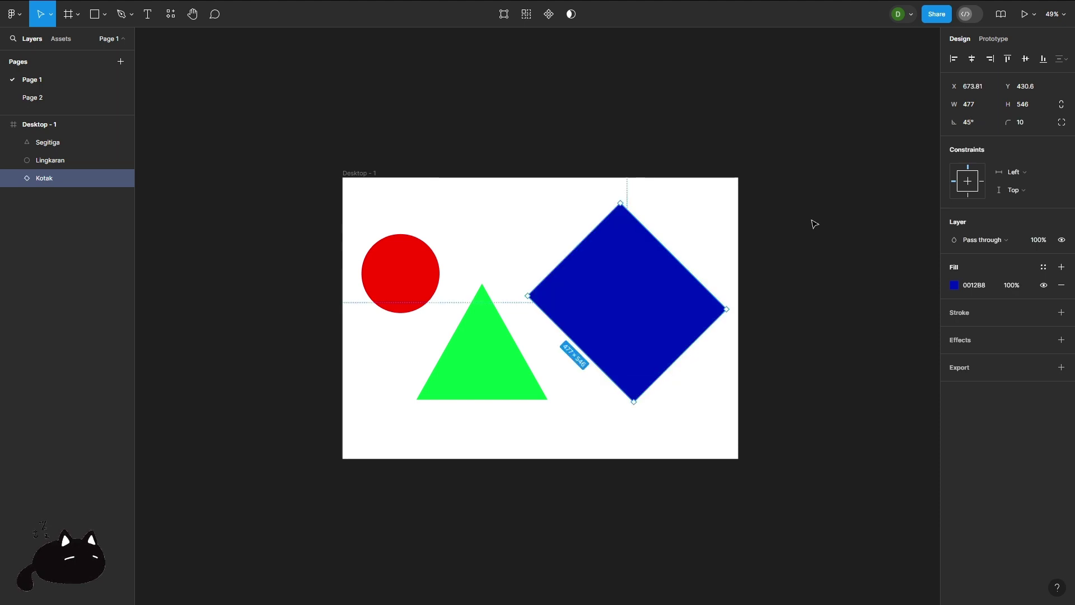
Step: Set the rotated rectangle's layer opacity to 50% and move it to about X 680, Y 416
left_click(1040, 242)
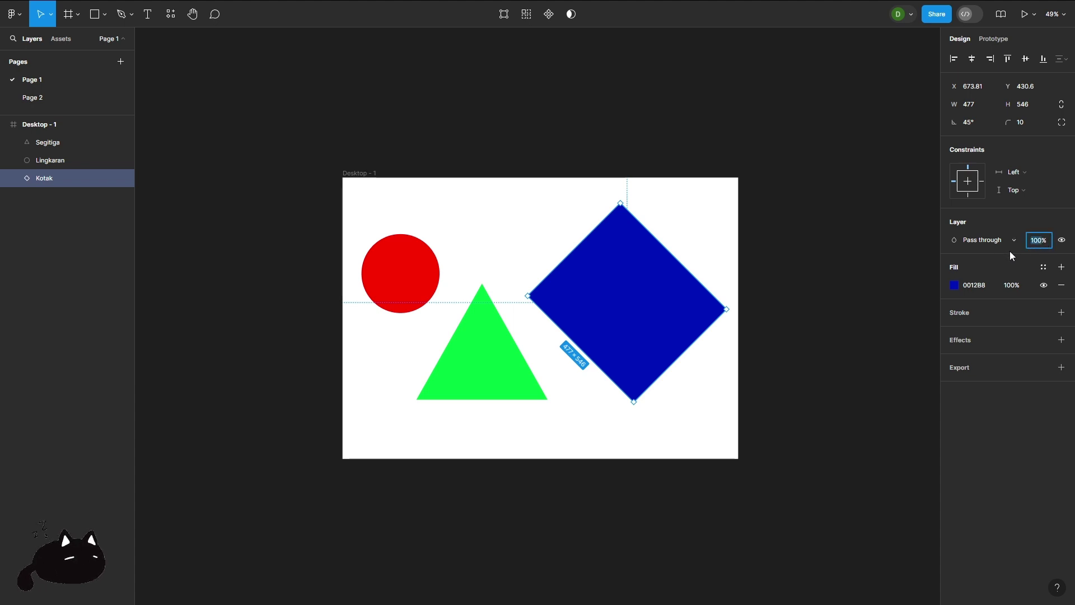
left_click(871, 259)
left_click(653, 308)
left_click(1044, 242)
type("50")
key("Return")
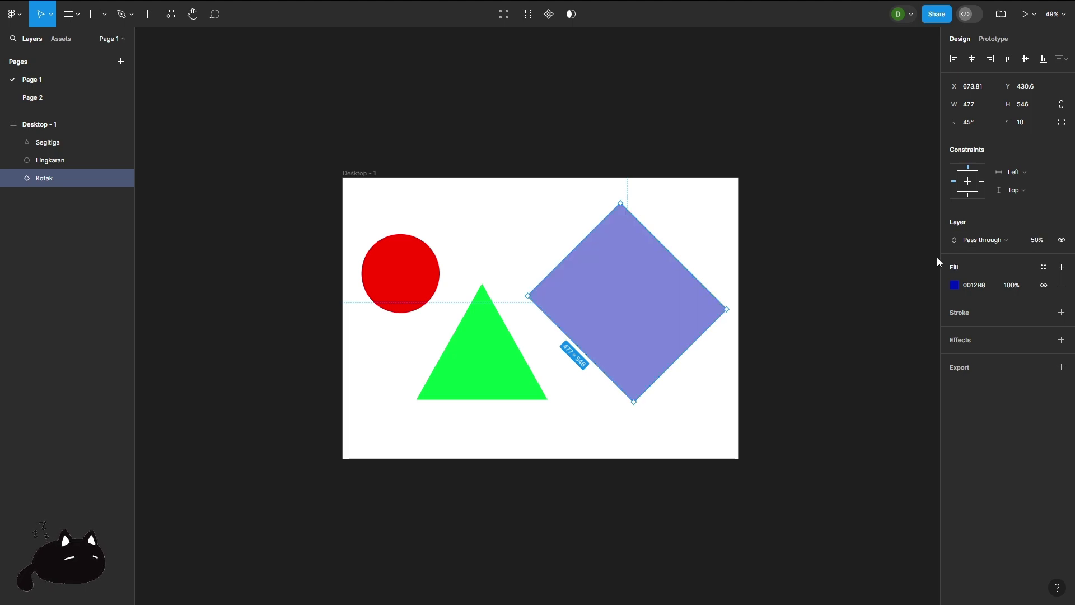
left_click(859, 329)
left_click(642, 296)
mouse_move(684, 291)
left_mouse_down()
mouse_move(612, 345)
mouse_move(687, 285)
mouse_move(703, 294)
left_mouse_up()
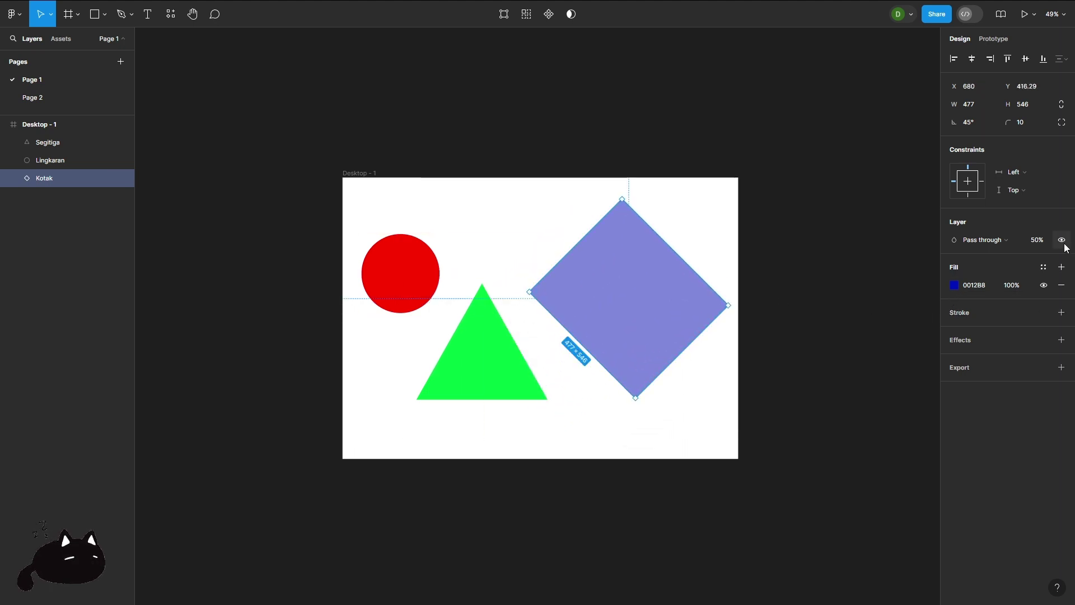
Step: Open the rotated rectangle's fill colour picker, and close it keeping the current colour
left_click(954, 285)
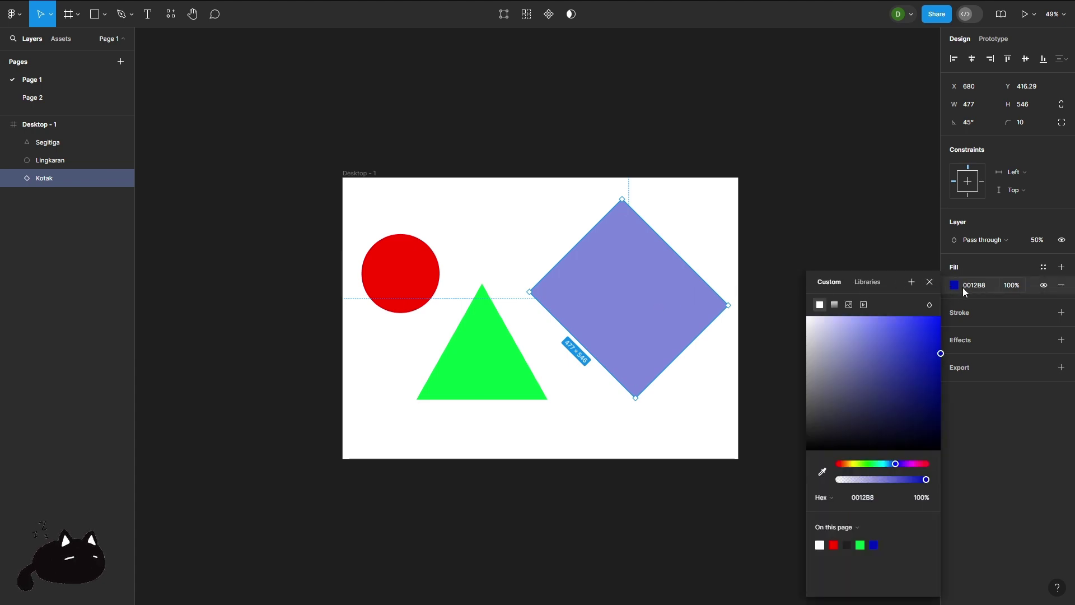
left_click(963, 287)
left_click(919, 277)
left_click(691, 297)
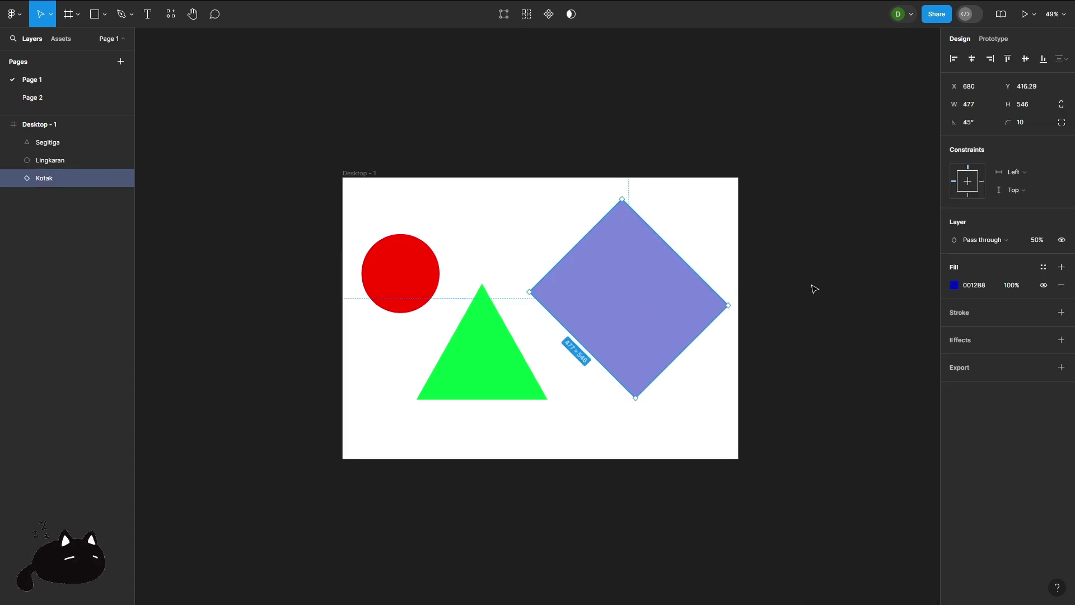
left_click(846, 272)
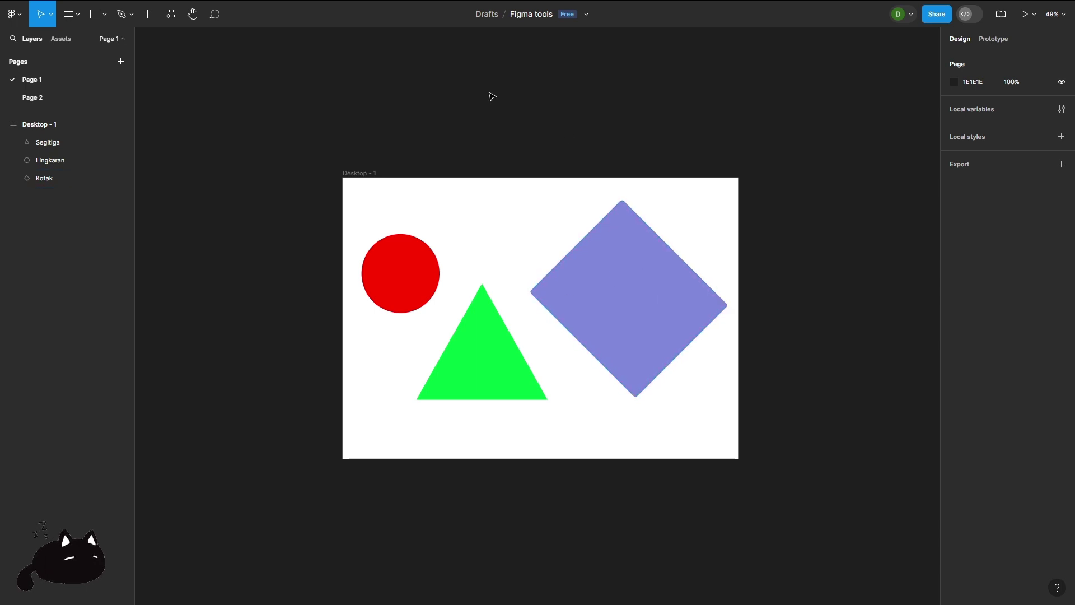
Step: Add a text layer reading "Text" at font size 36 above the green triangle, at about X 461, Y 125
left_click(147, 13)
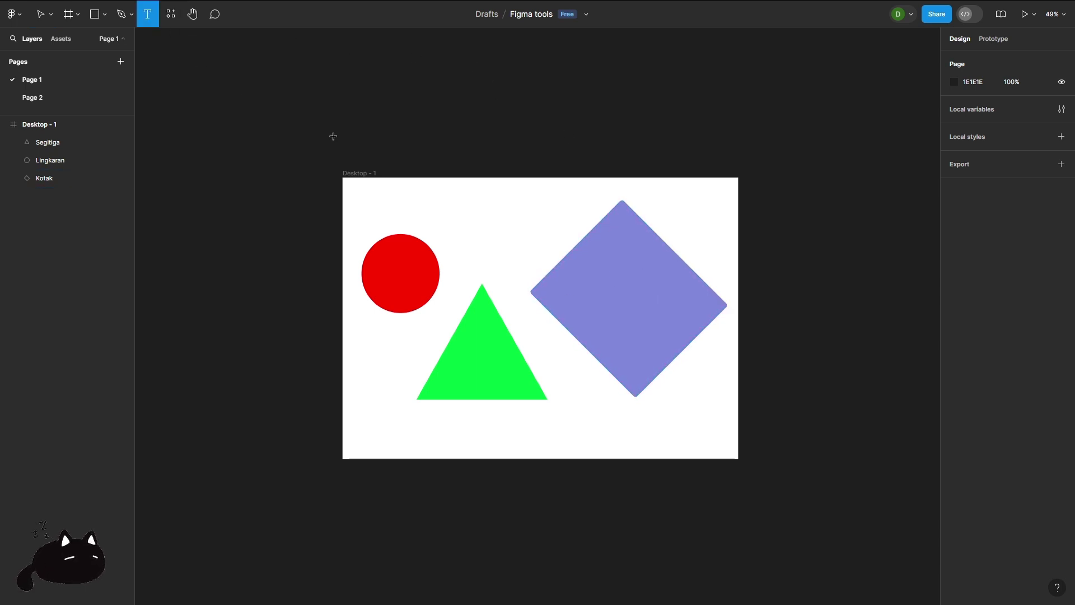
left_click(472, 210)
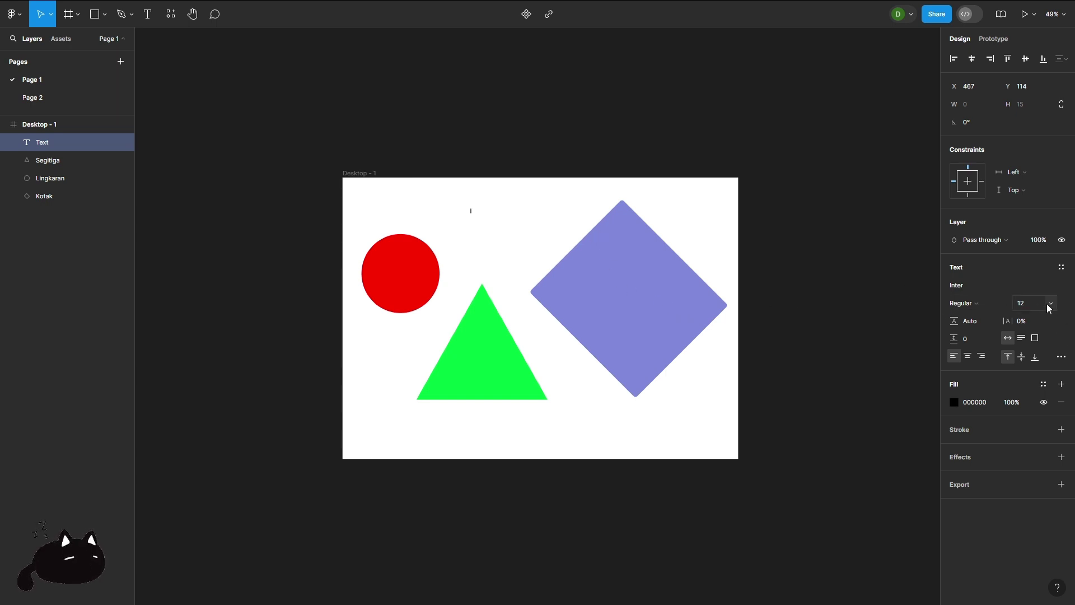
left_click(1050, 305)
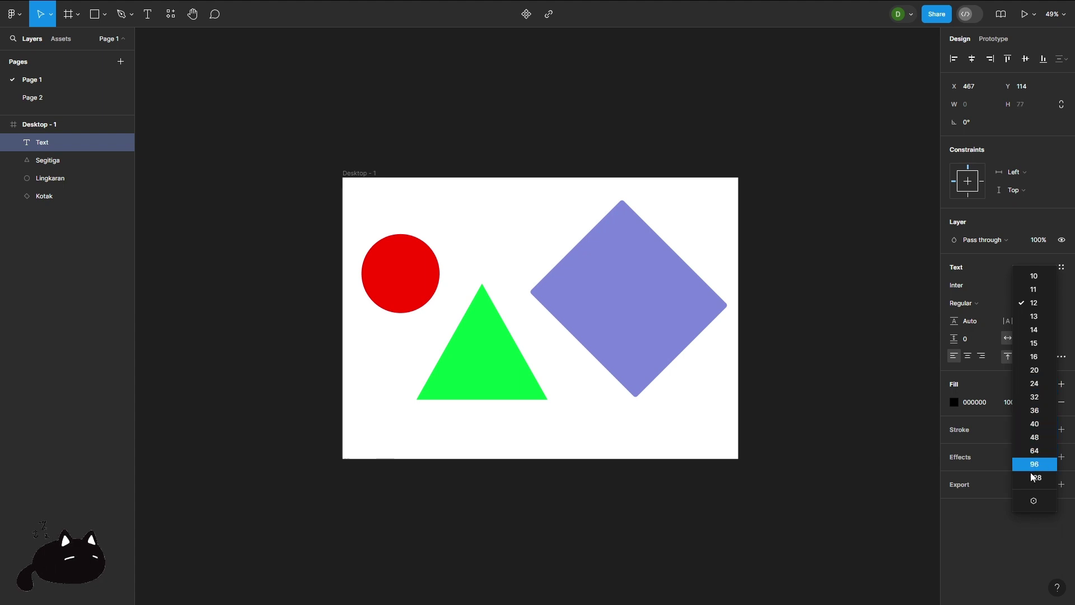
left_click(1036, 409)
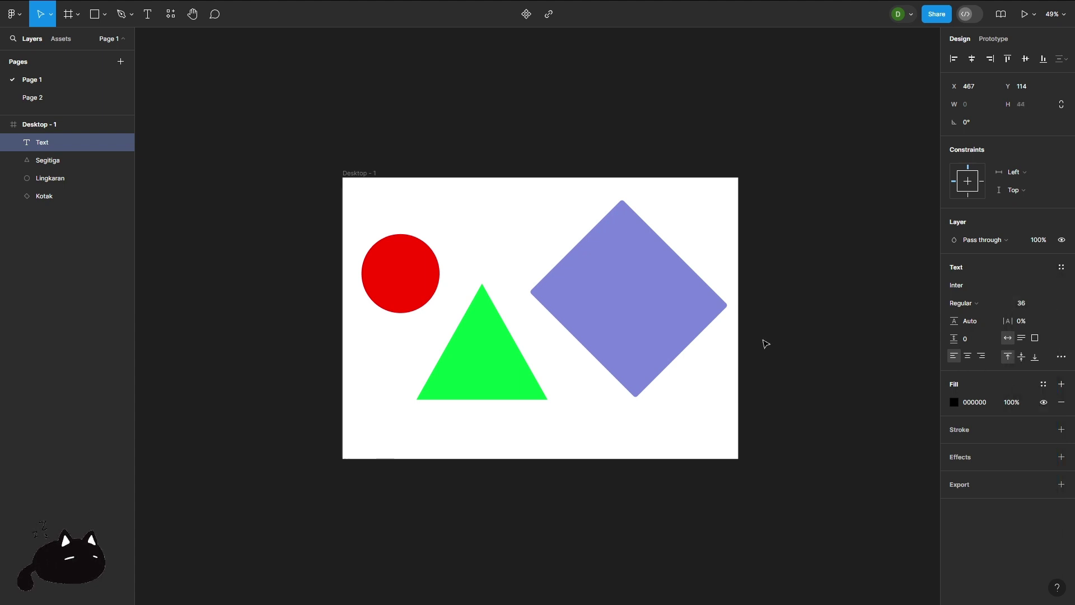
left_click(486, 225)
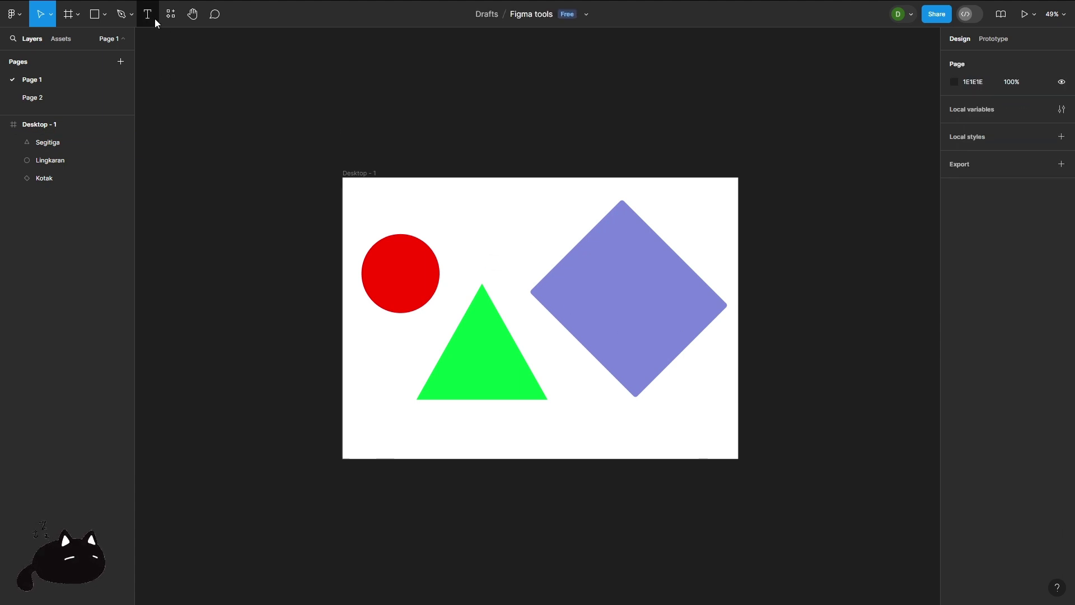
left_click(149, 15)
left_click(469, 209)
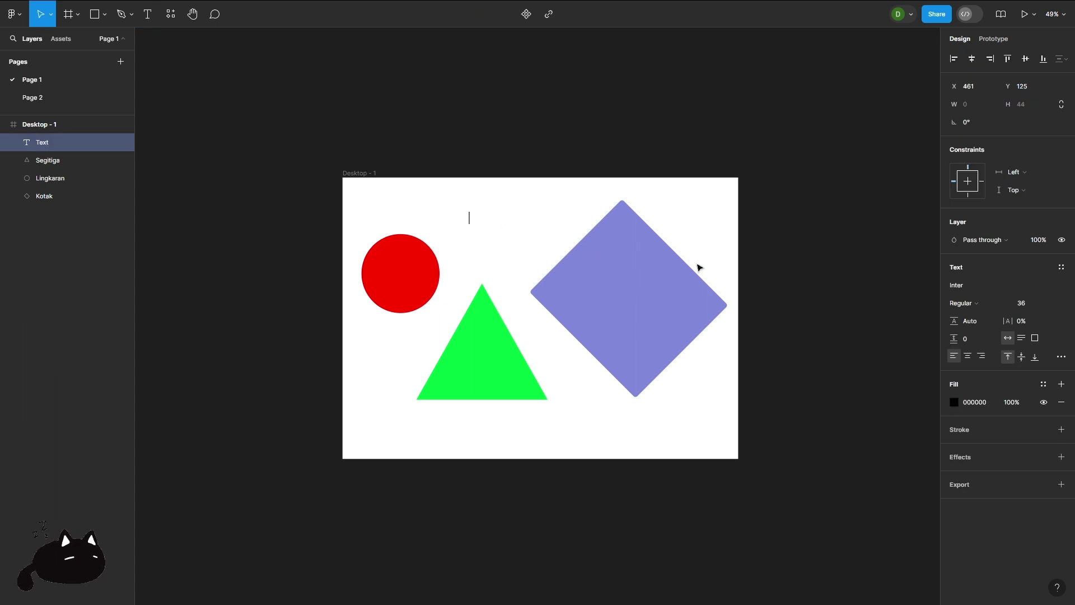
type("Text")
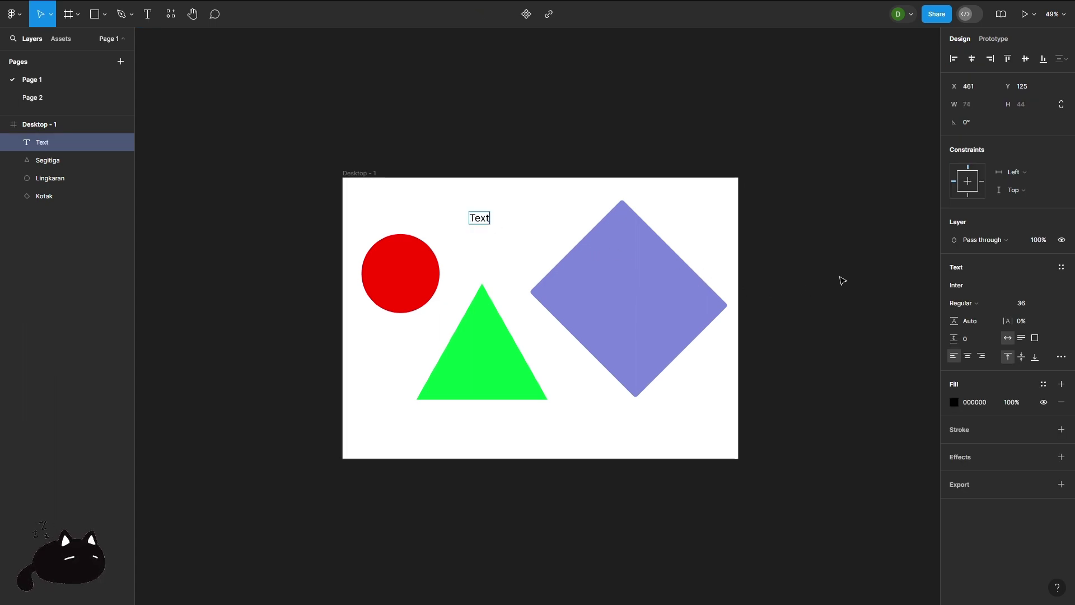
key("Escape")
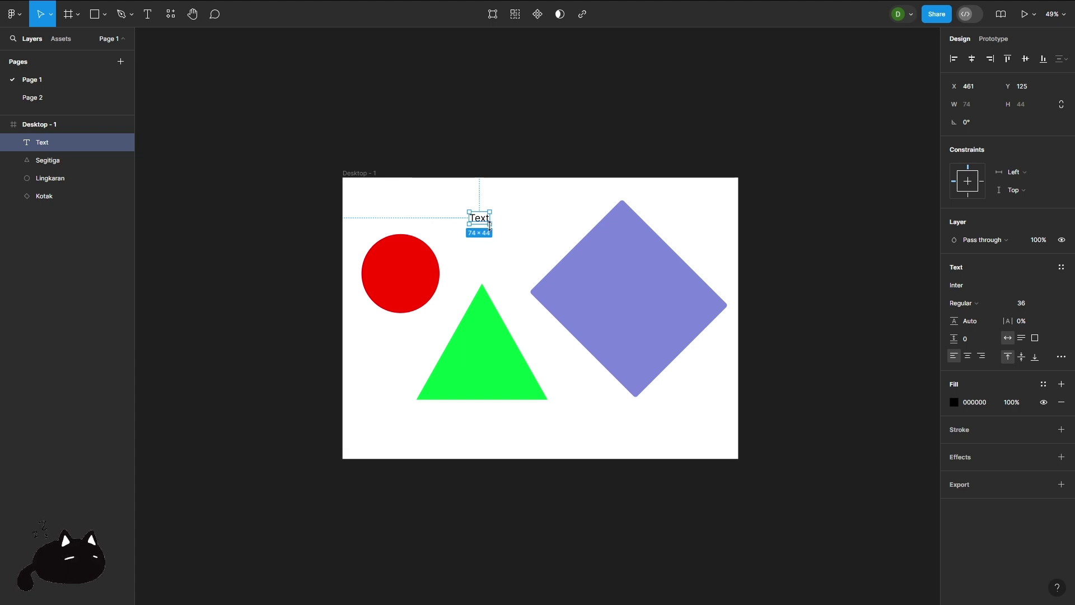
Step: Resize the text box to about 80×47, place it at about X 600, Y 206, and set its font size to 96
left_click_drag(490, 225, 518, 248)
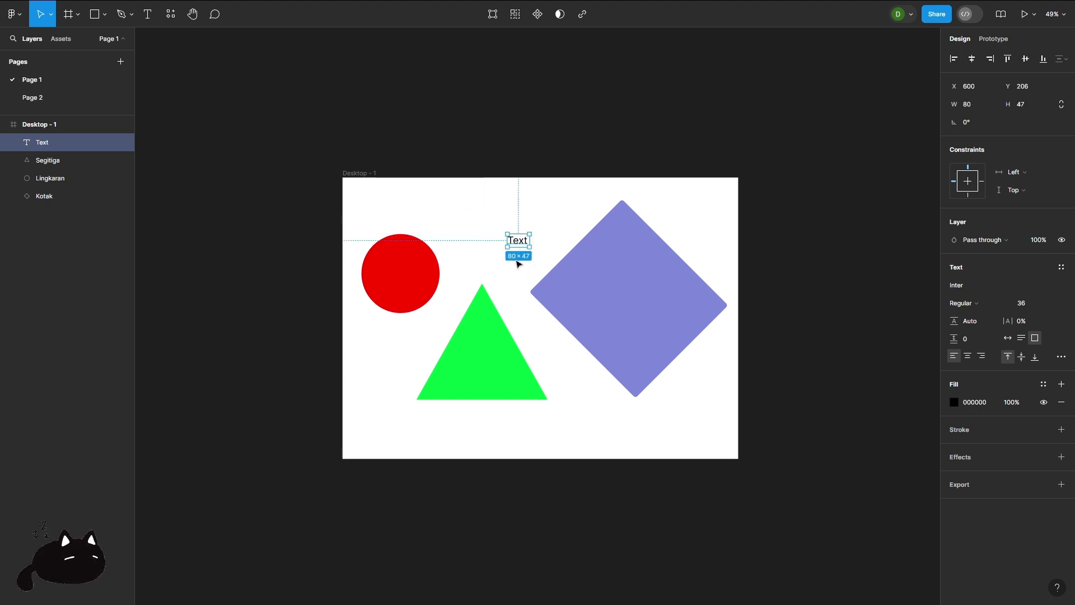
left_click(1045, 304)
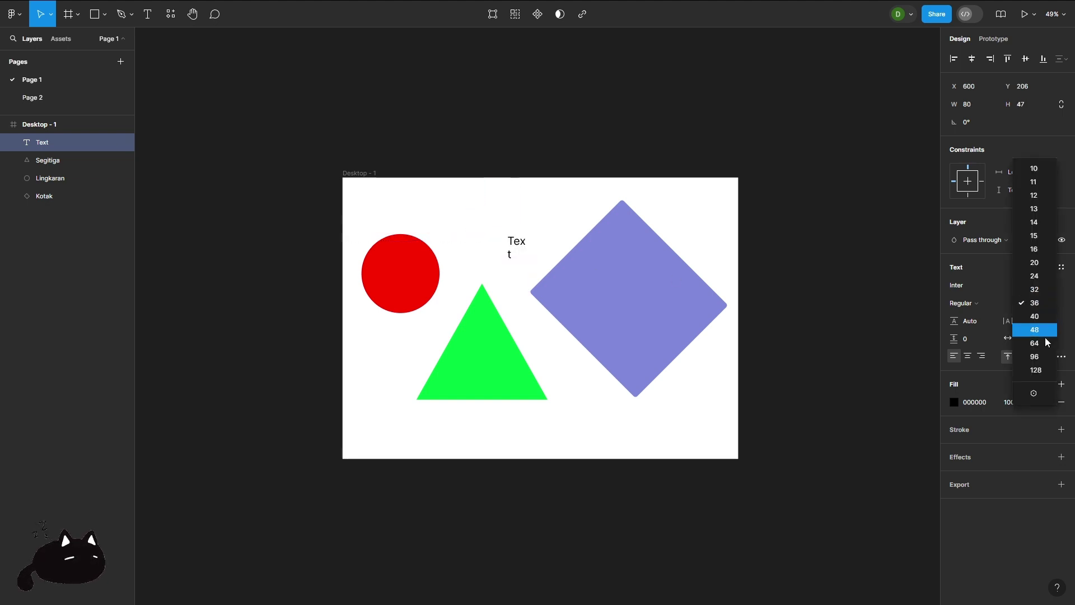
left_click(1046, 357)
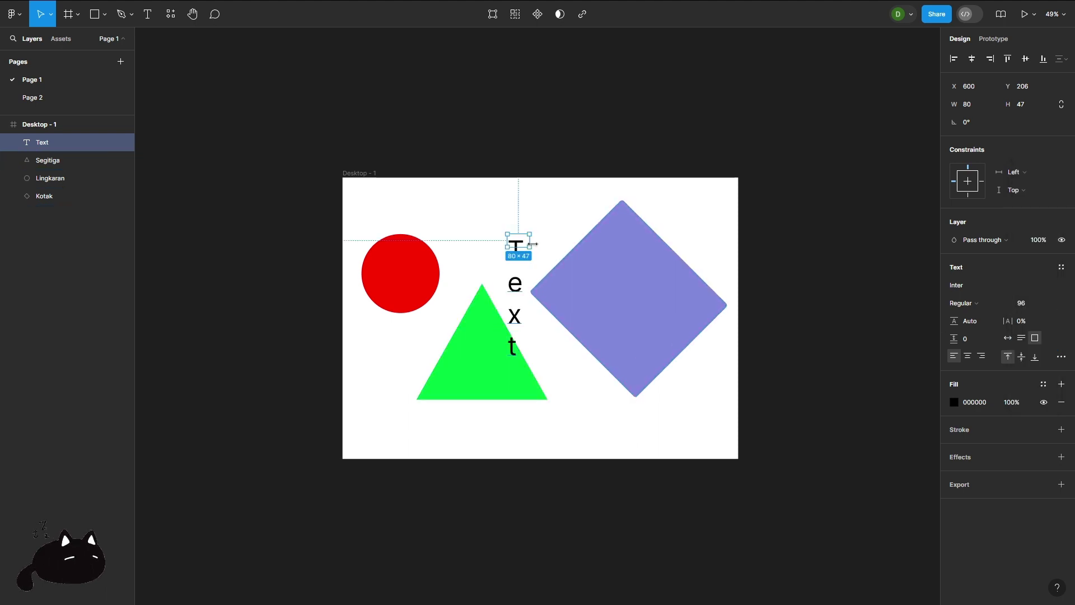
Step: Reshape the text box to about 72×471 at X 435, Y 96, and set its resizing to auto width
left_click_drag(530, 247, 482, 334)
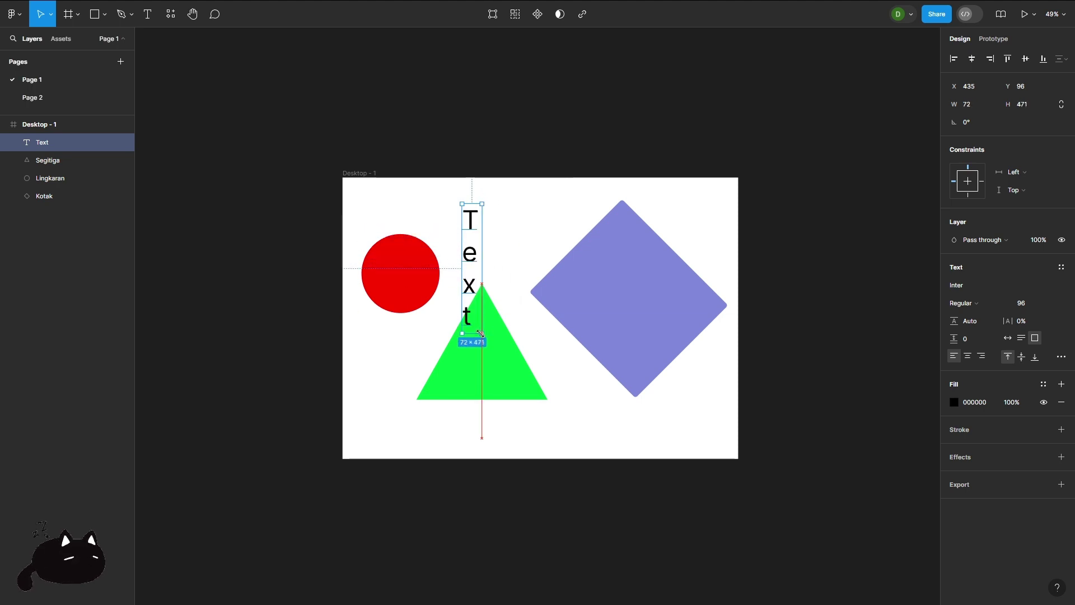
left_click(1009, 339)
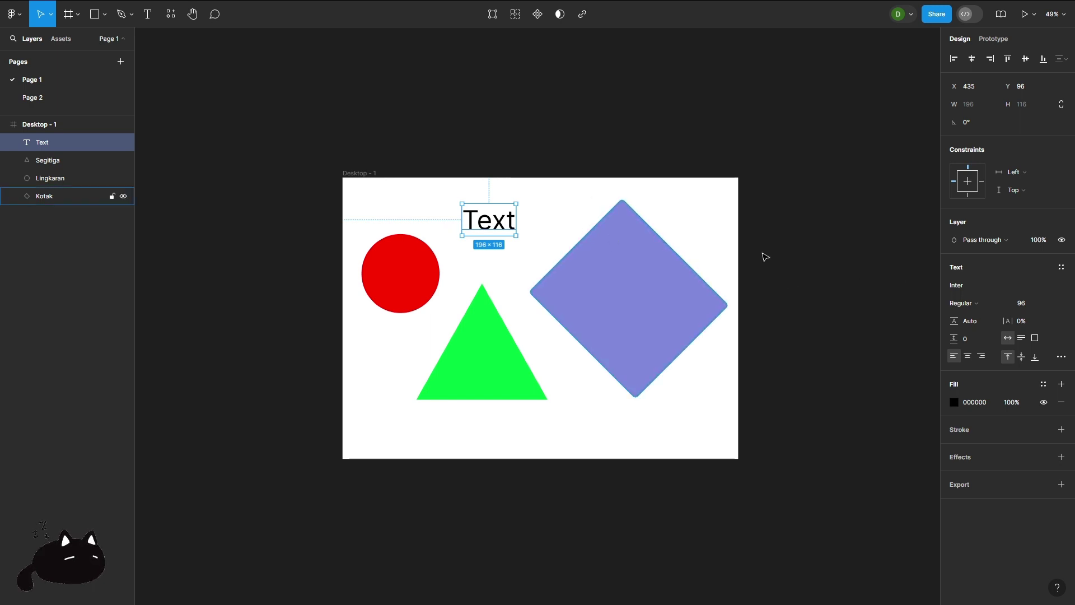
left_click(912, 274)
Step: Resize the text box freehand, enlarging it to about 536×485 and shrinking it to about 245×106 around the word
left_click(494, 223)
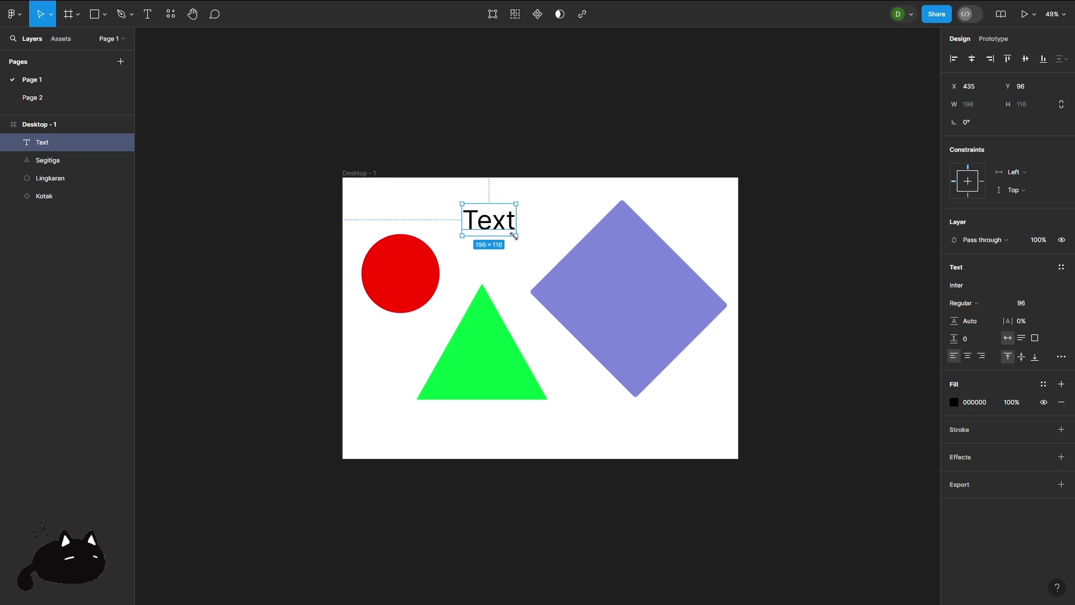
left_click_drag(515, 239, 587, 335)
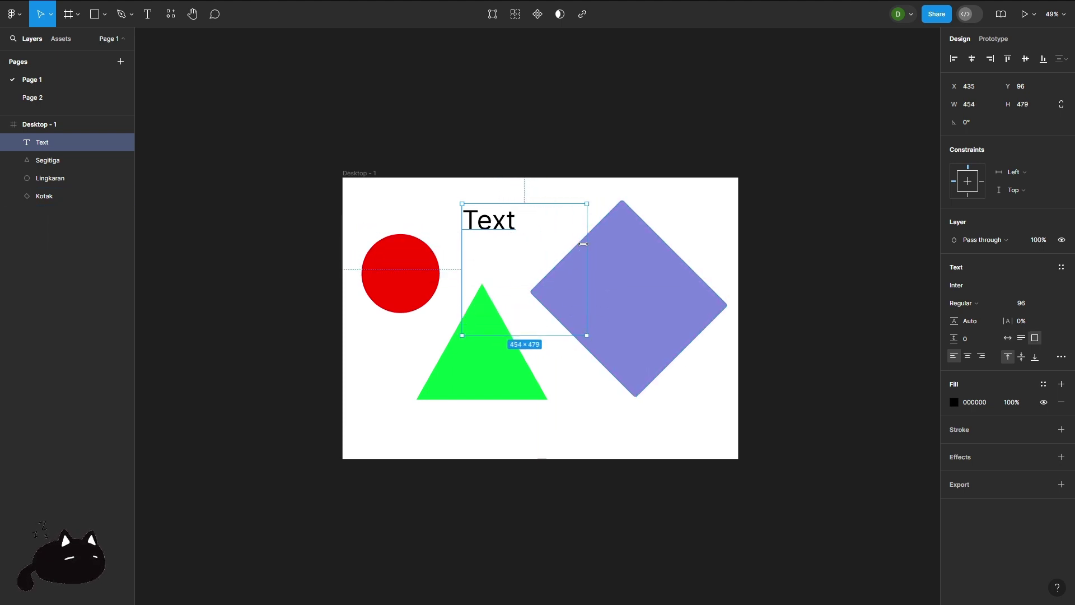
left_click_drag(587, 204, 609, 202)
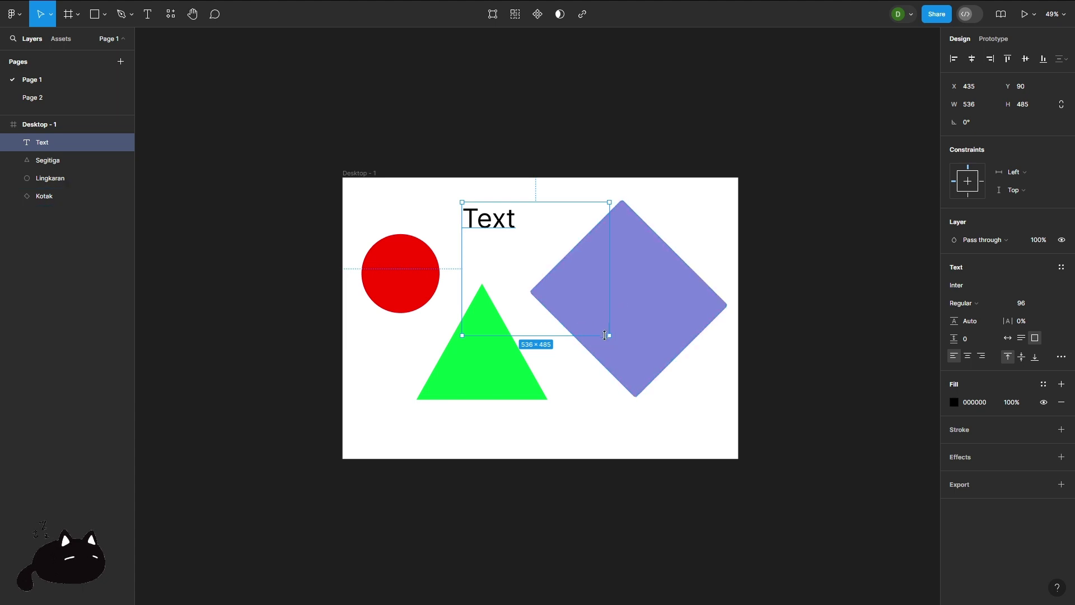
left_click_drag(610, 336, 518, 234)
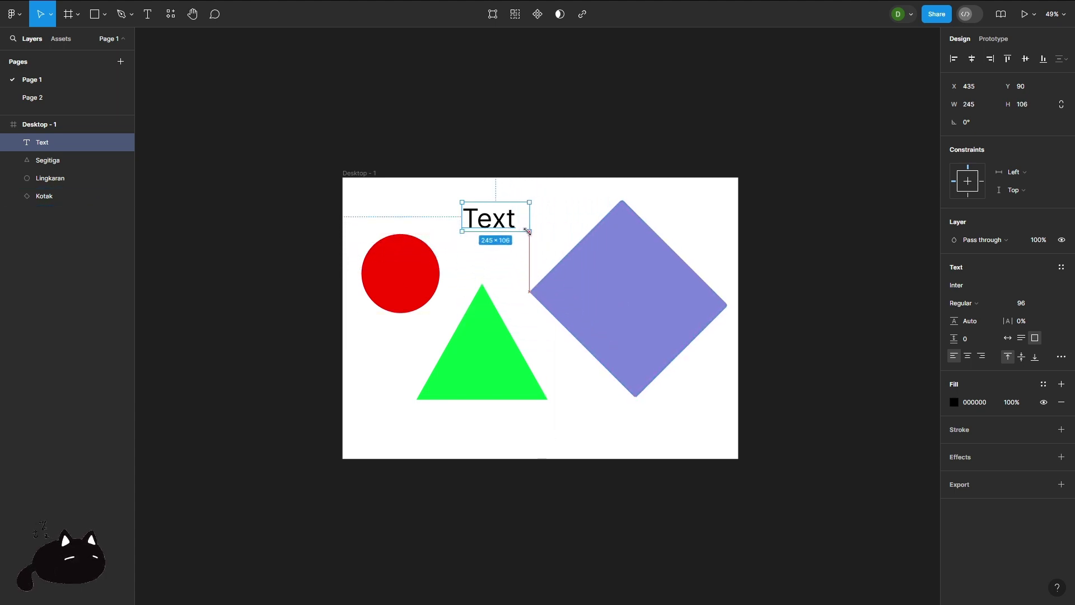
left_click(840, 270)
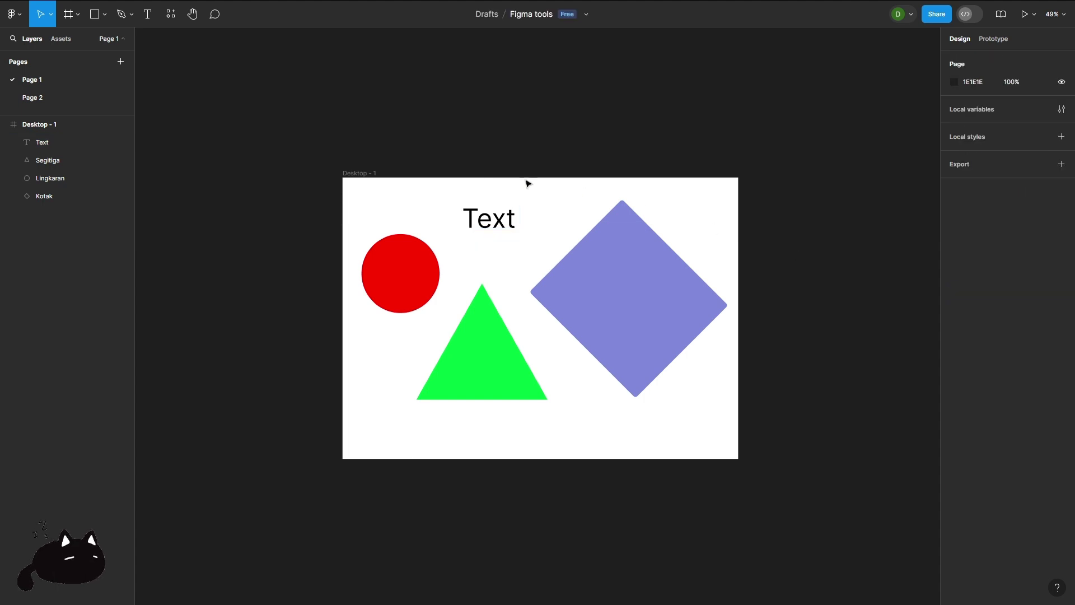
Step: Move the rotated rectangle to about X 682, Y 400, and set its layer opacity to 100%
left_click(616, 282)
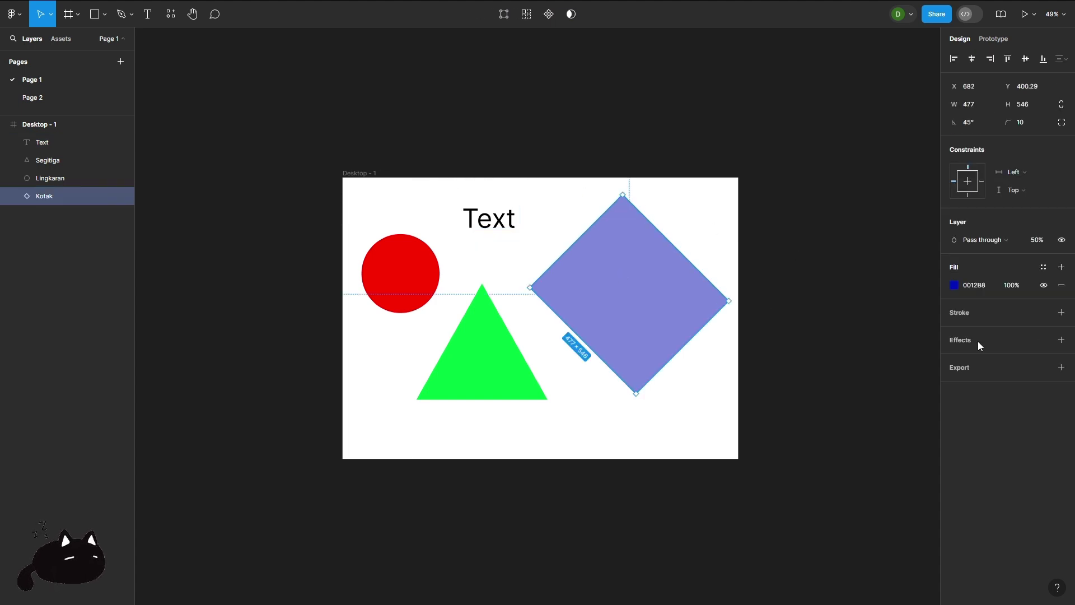
left_click(1038, 244)
type("100")
left_click(782, 344)
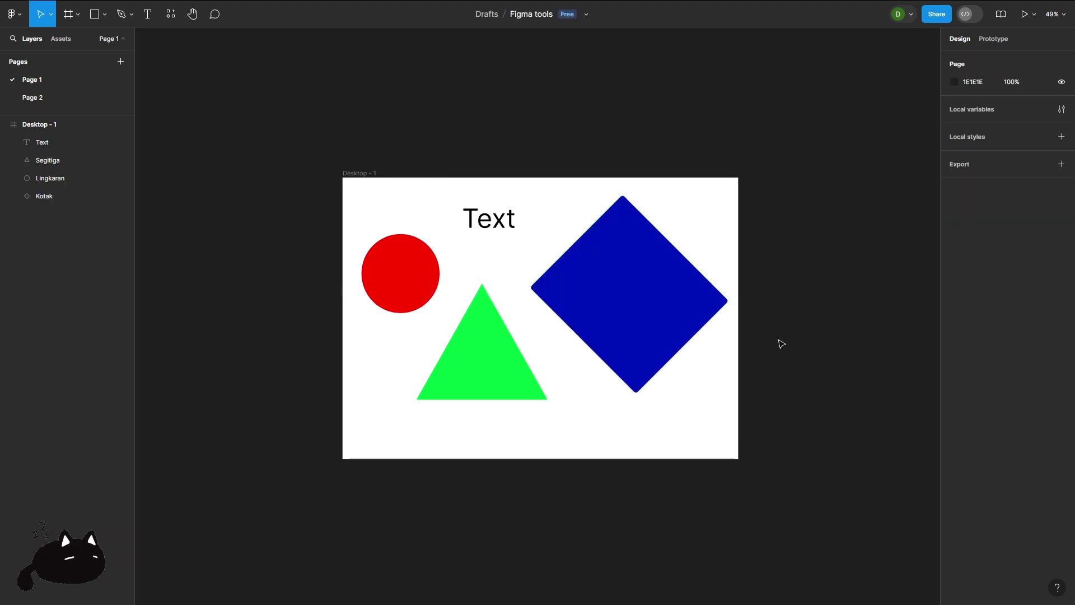